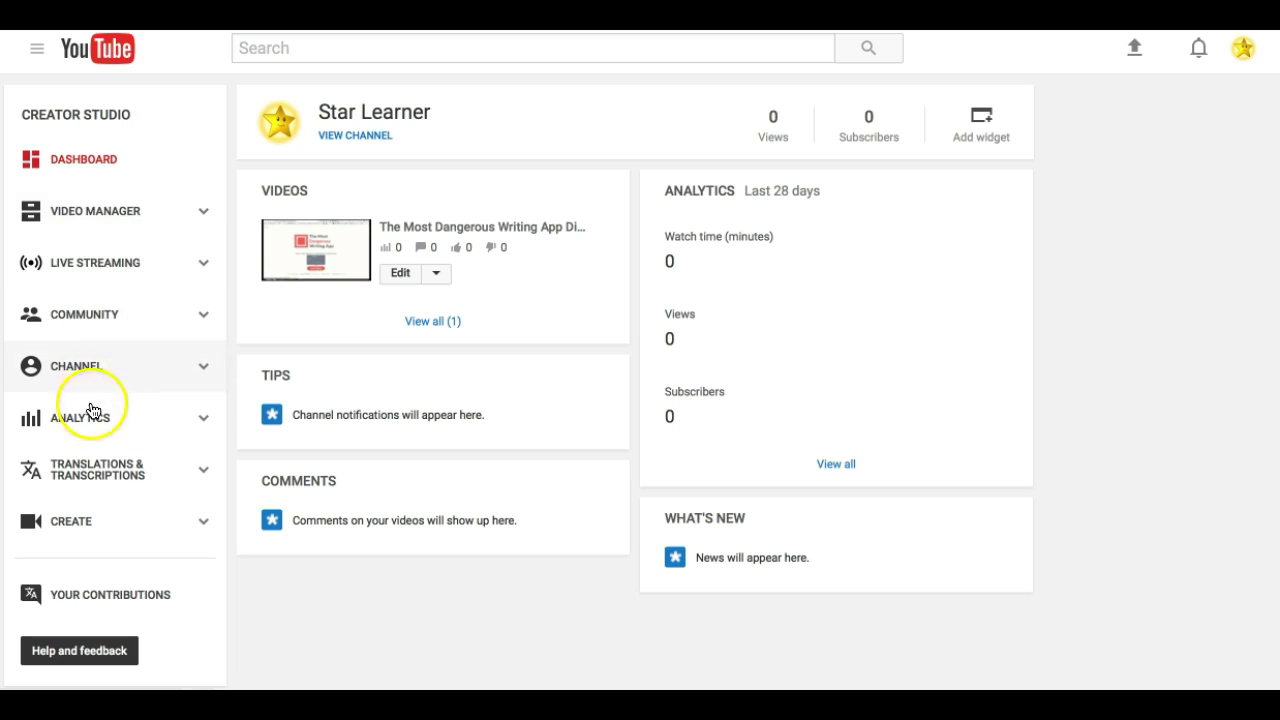
# Browse the Audio Library's free music tracks and its sound effects.
pyautogui.click(86, 369)
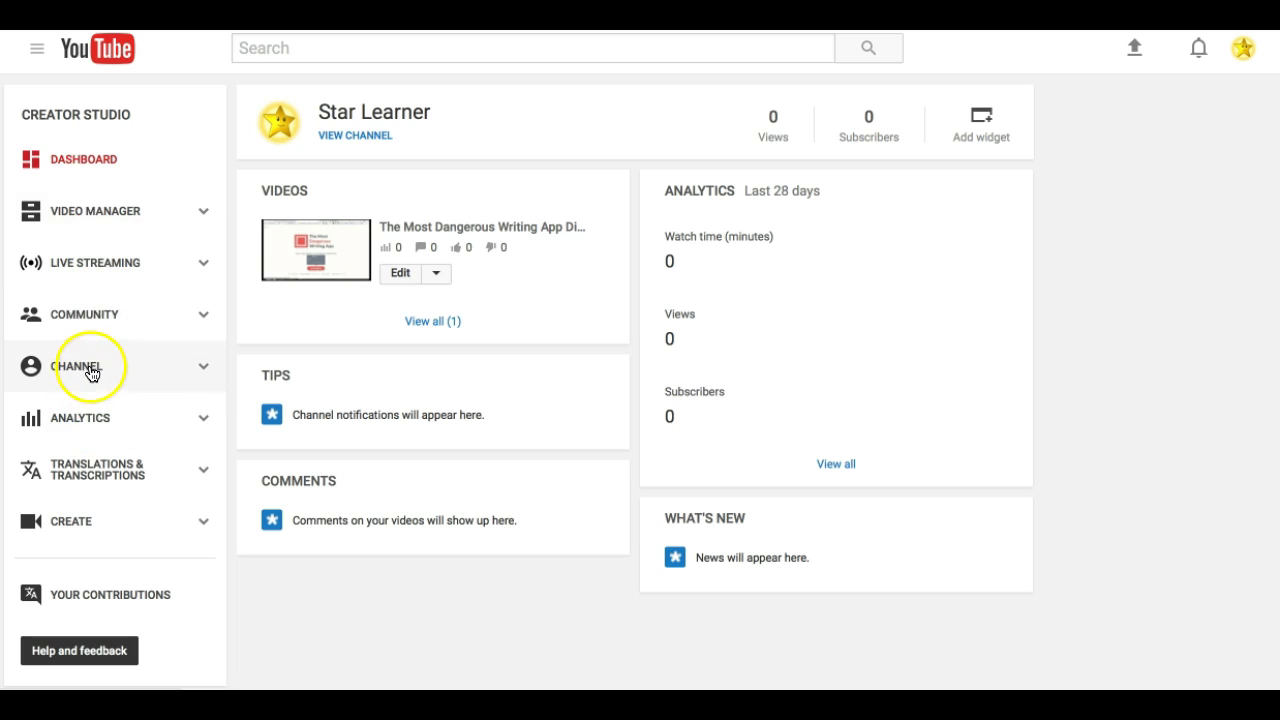
pyautogui.click(85, 530)
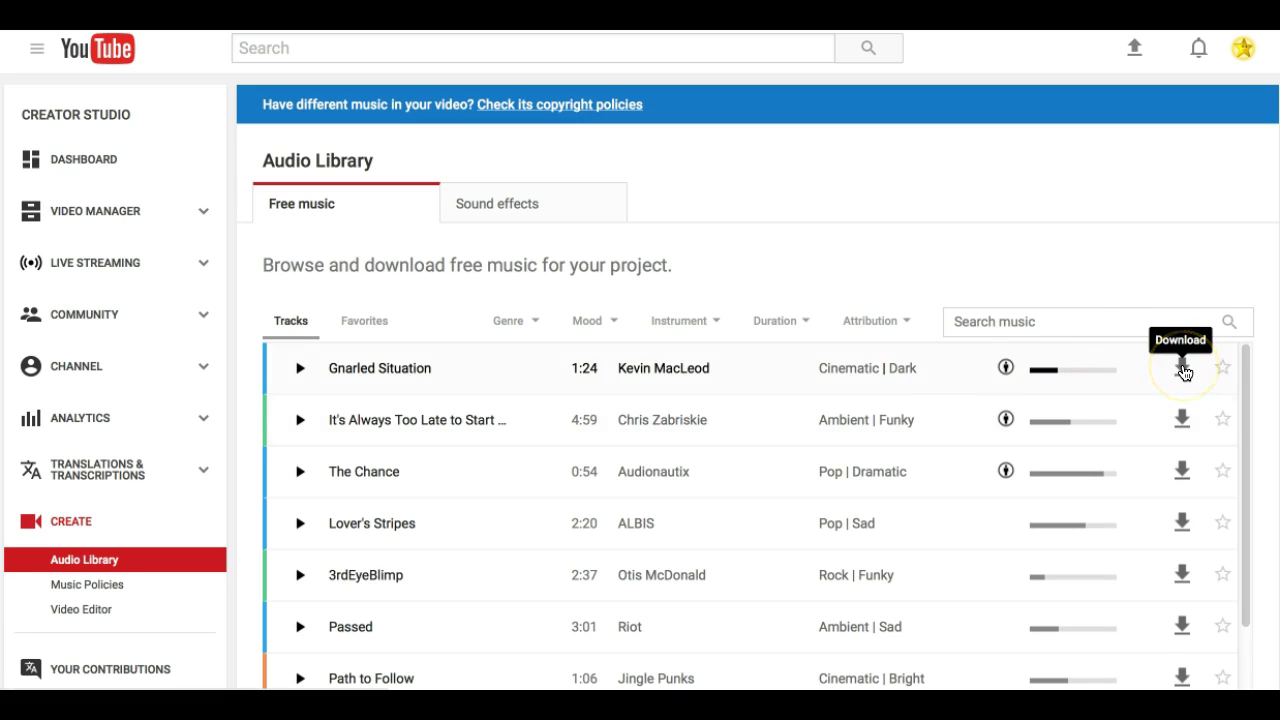
pyautogui.click(510, 220)
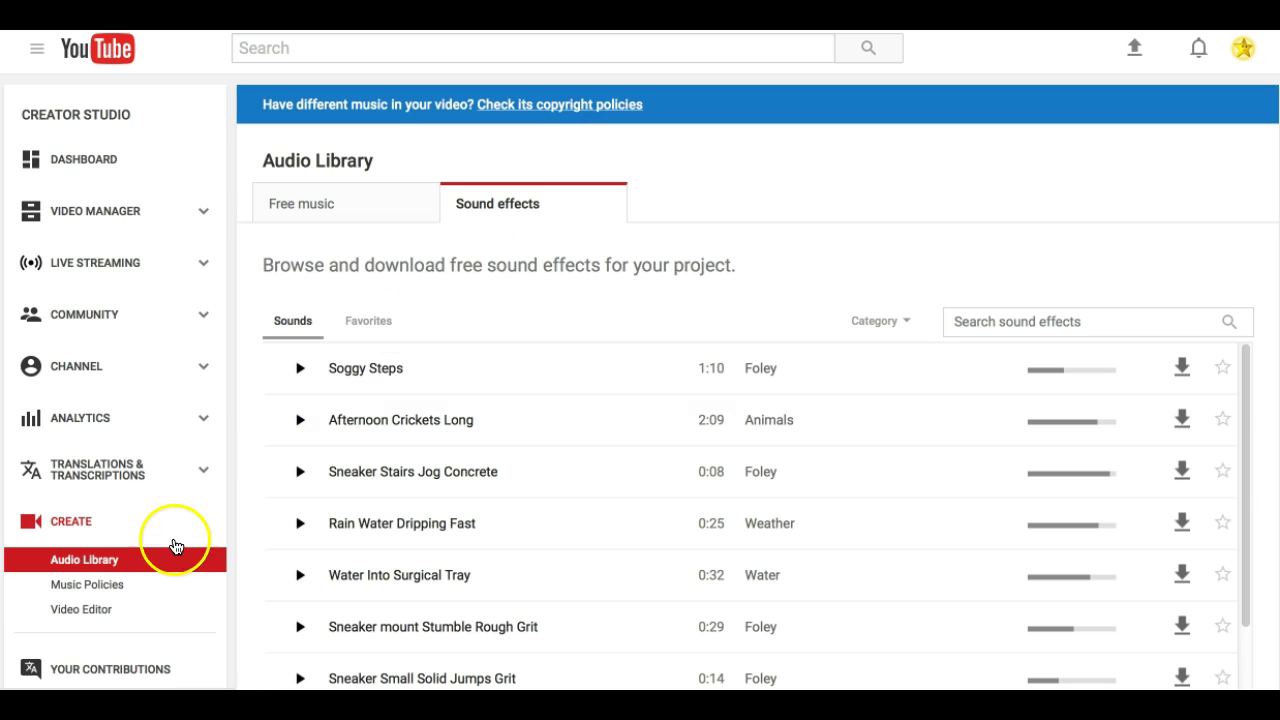
# Review the music policy details for the song Gangnam Style.
pyautogui.click(106, 592)
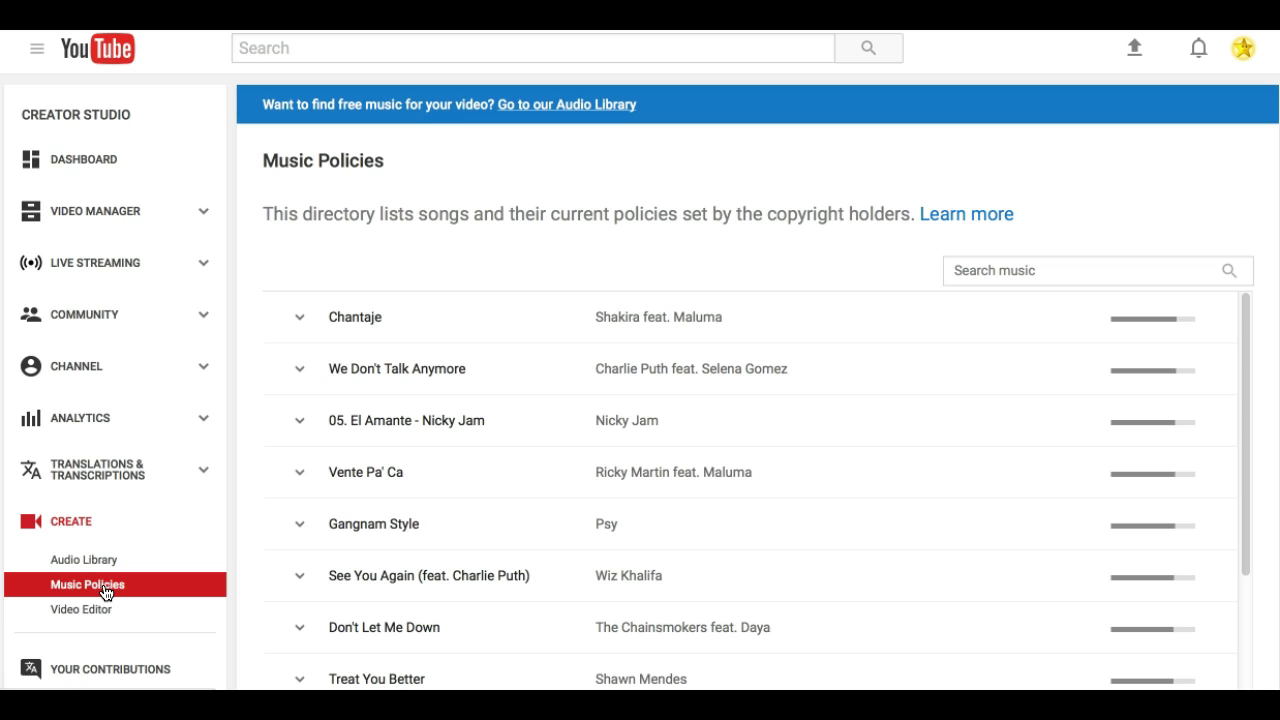
pyautogui.click(299, 527)
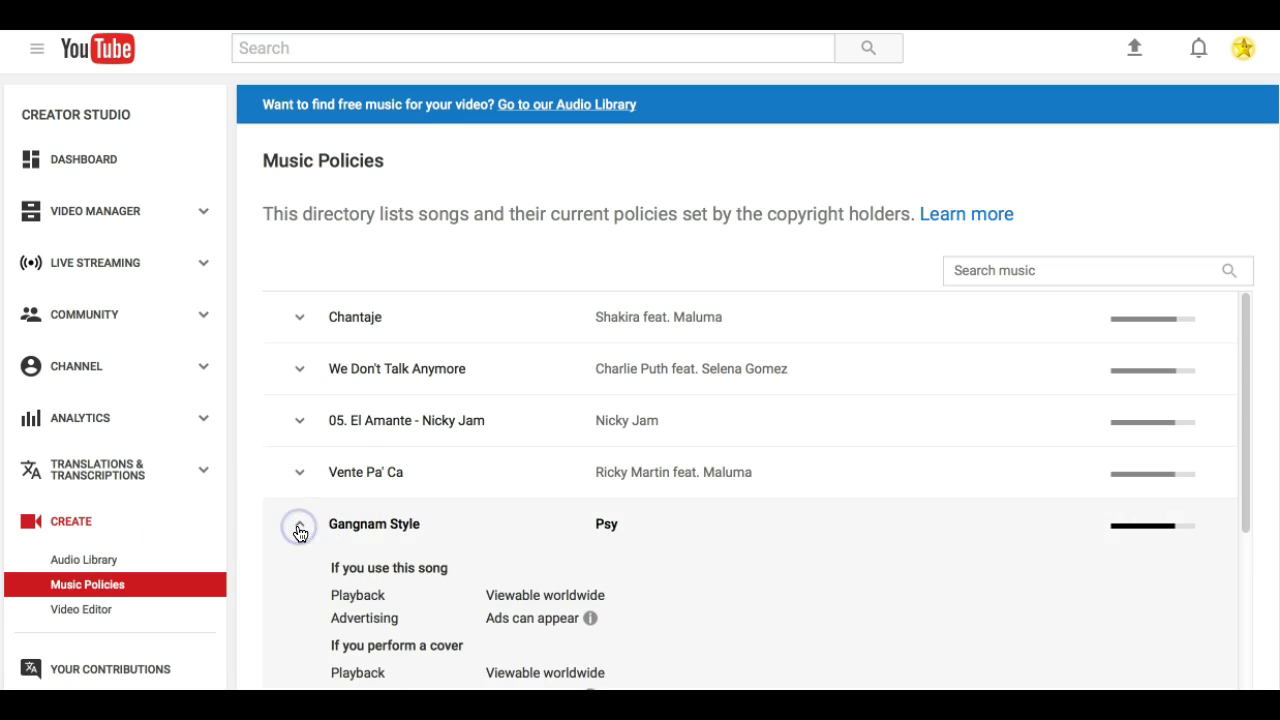
pyautogui.scroll(-2, 522, 527)
pyautogui.scroll(-1, 520, 527)
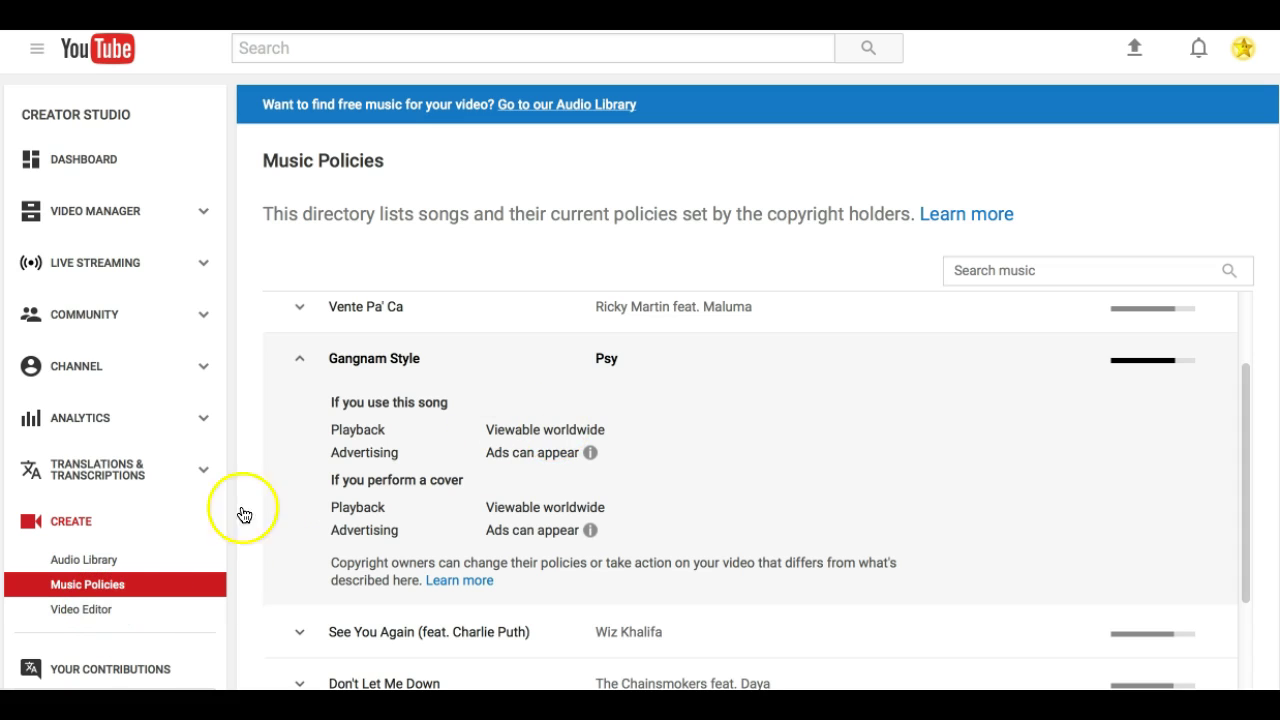
# Open the Video Editor and place the uploaded The Most Dangerous Writing App video on the timeline's video track.
pyautogui.click(100, 611)
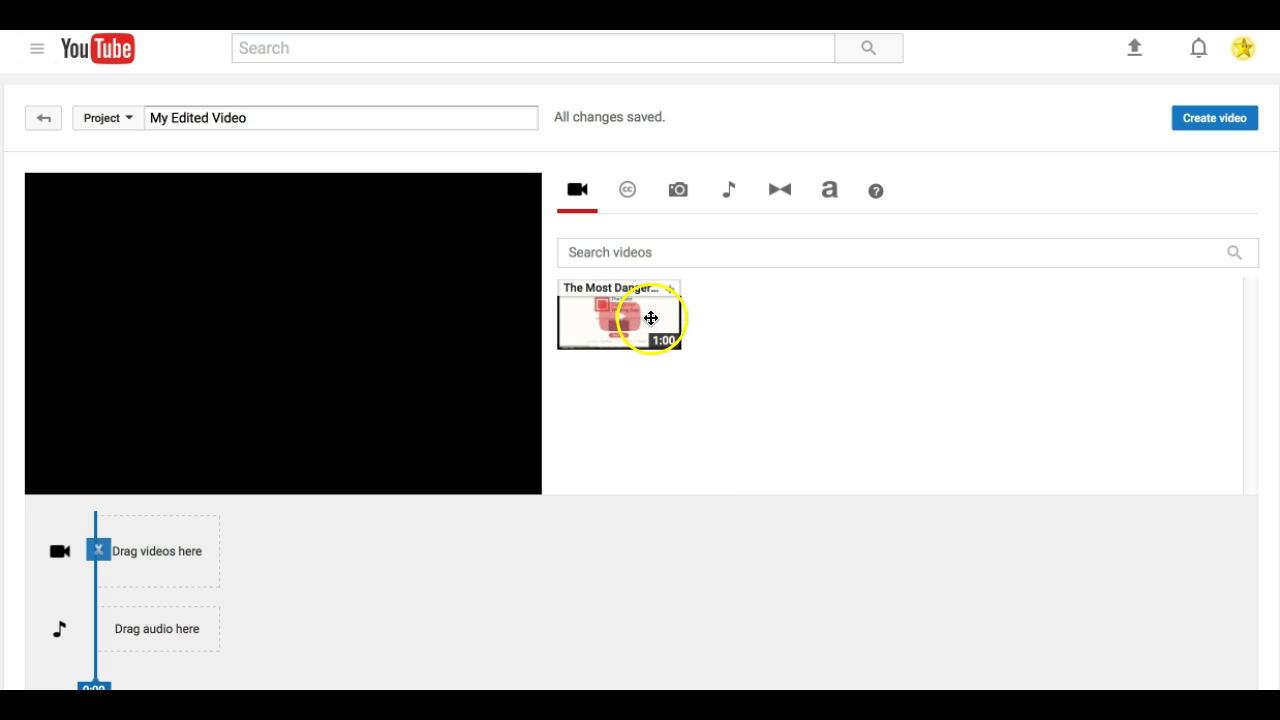
pyautogui.moveTo(651, 318); pyautogui.dragTo(193, 557)
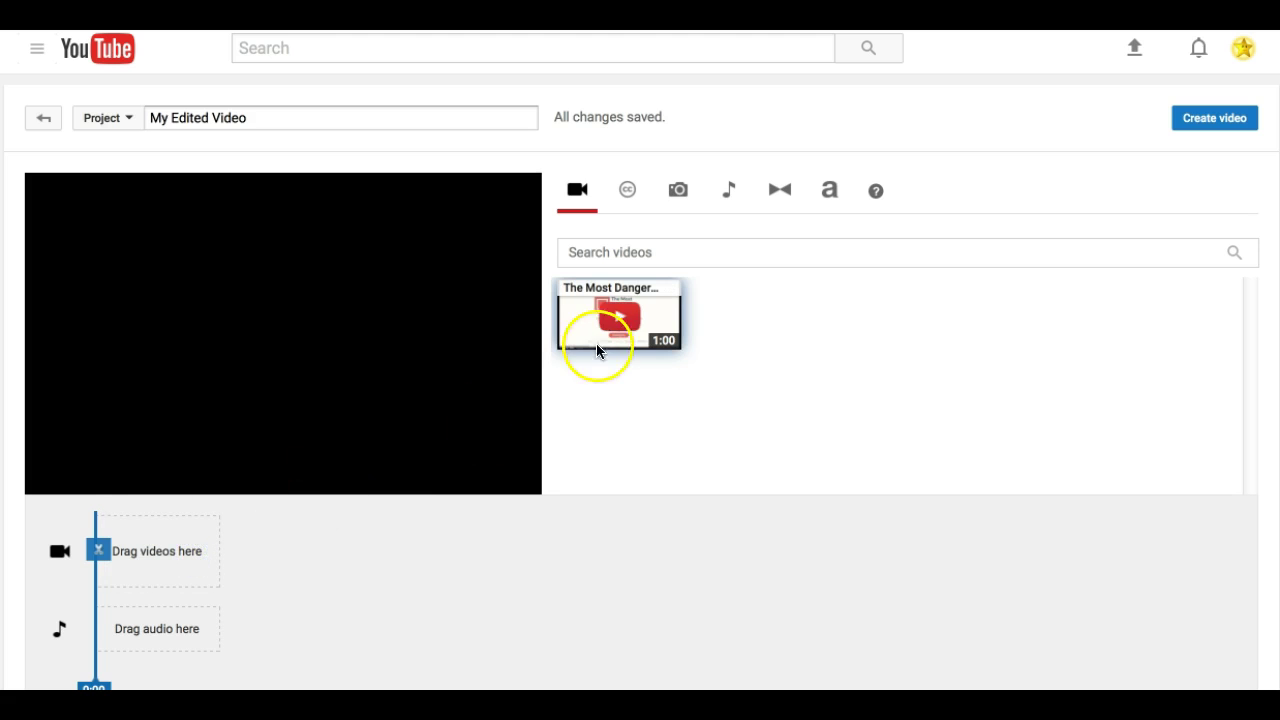
pyautogui.moveTo(609, 331); pyautogui.dragTo(123, 540)
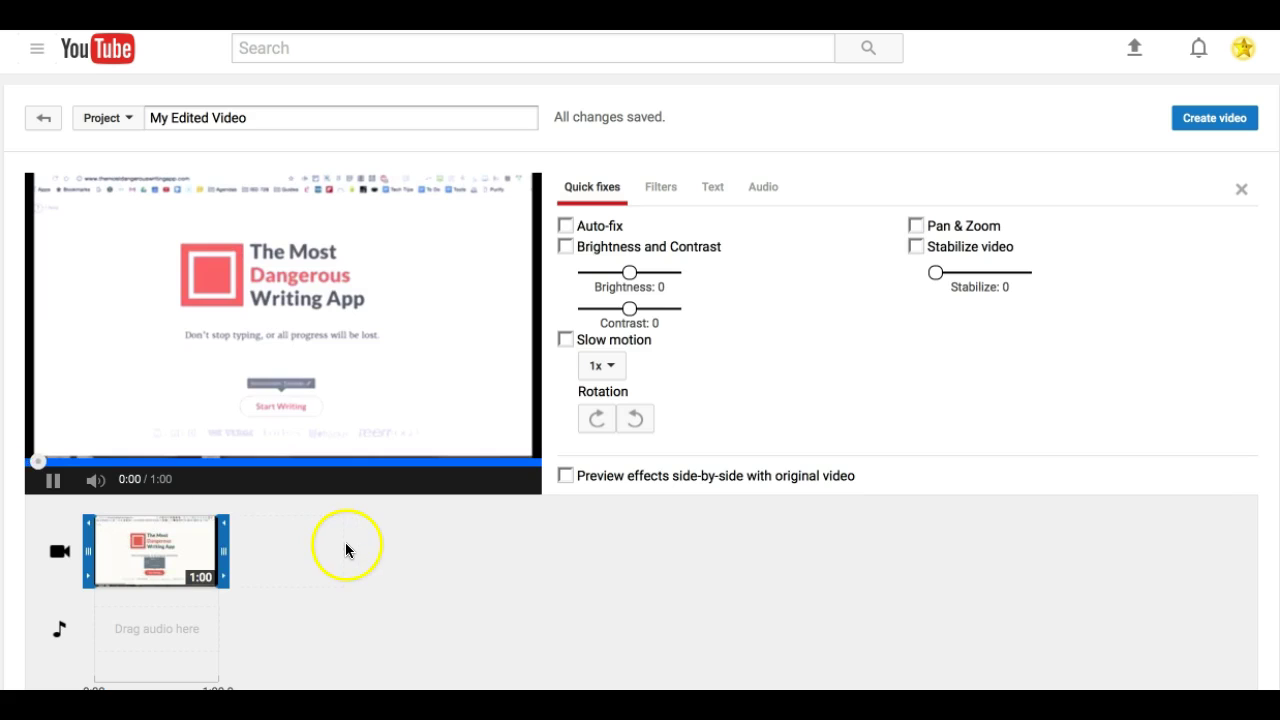
pyautogui.click(53, 486)
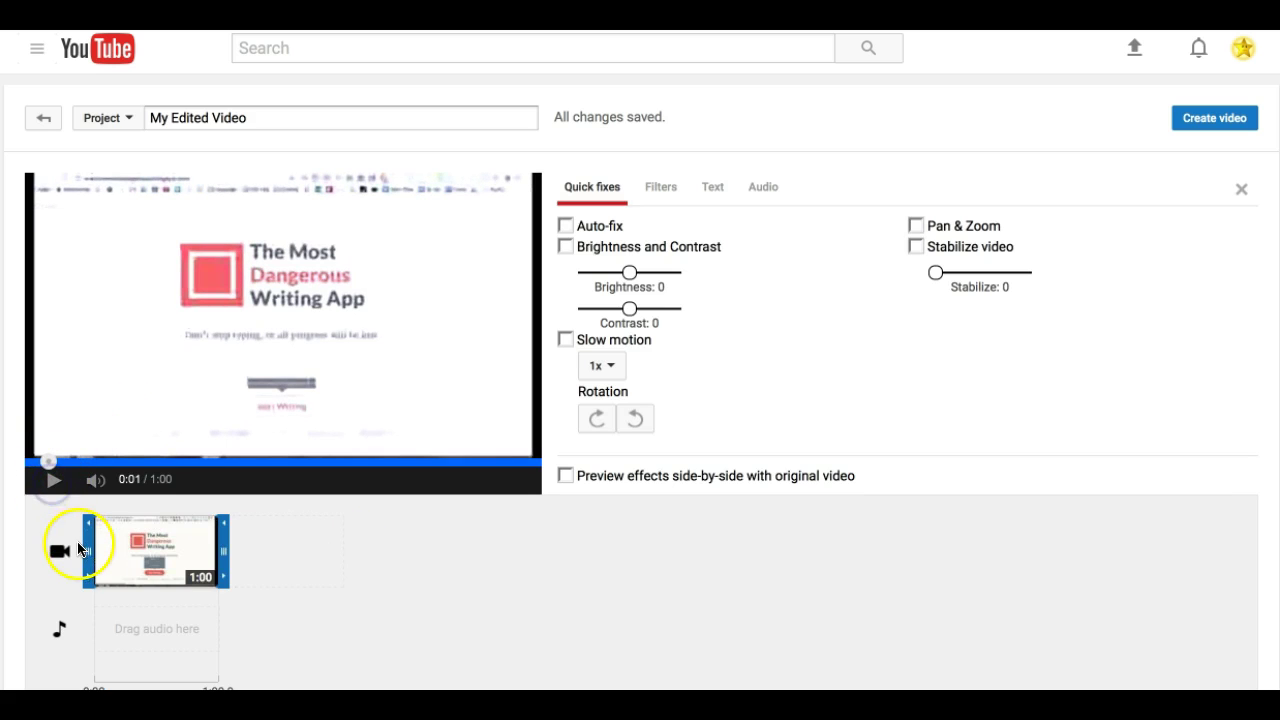
# Trim the start and end of the writing app clip to a length of 0:34.
pyautogui.moveTo(86, 548); pyautogui.dragTo(172, 555)
pyautogui.click(298, 562)
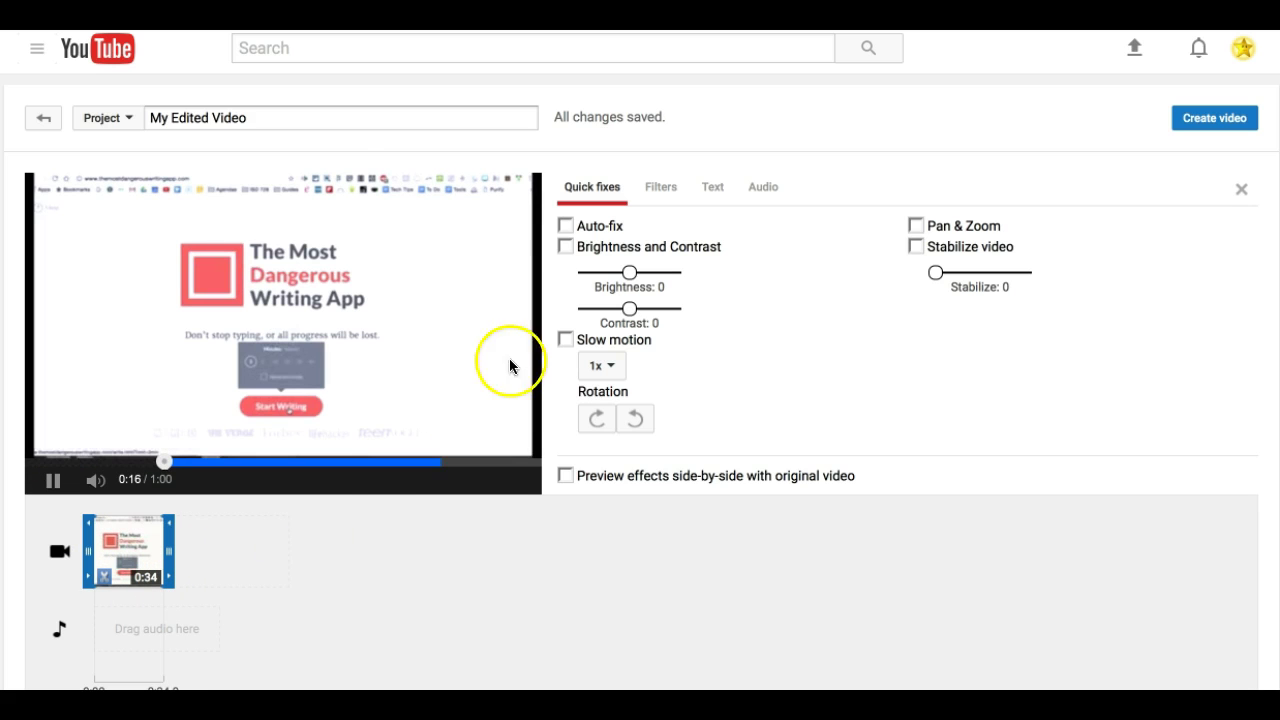
pyautogui.click(55, 481)
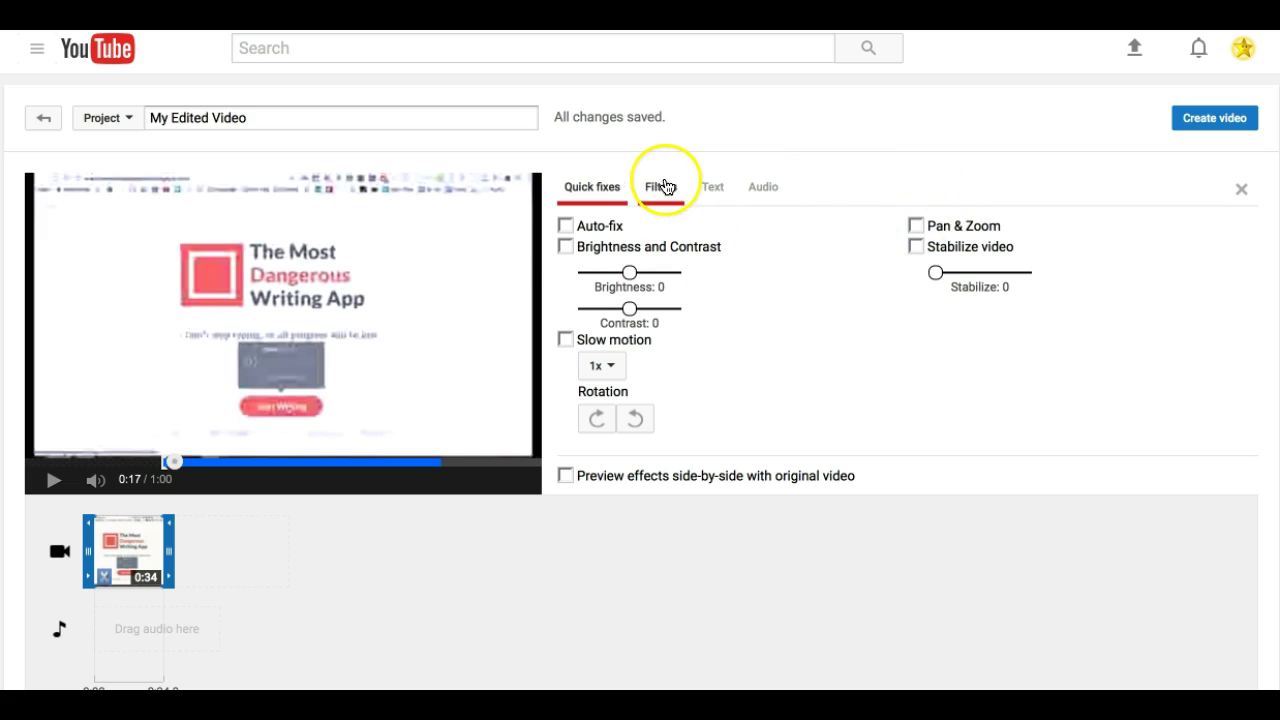
# Examine the writing app clip's text and audio options and return to the project's media library.
pyautogui.click(712, 187)
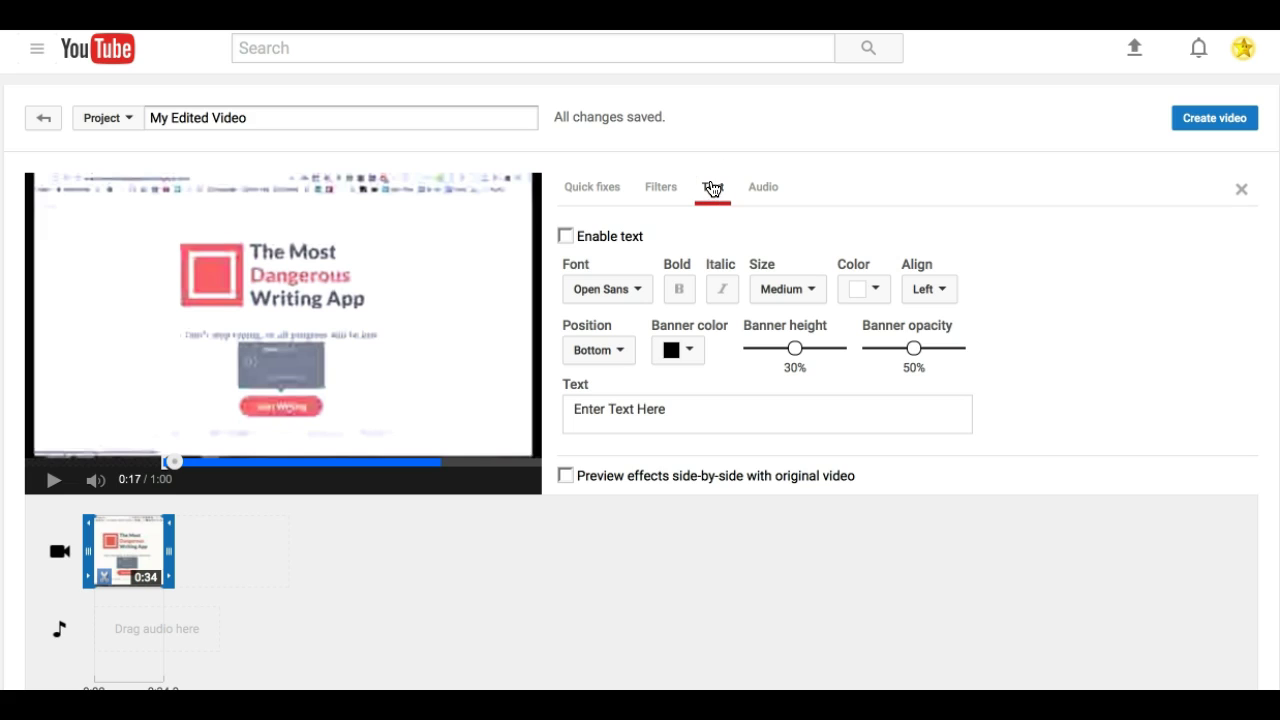
pyautogui.click(757, 187)
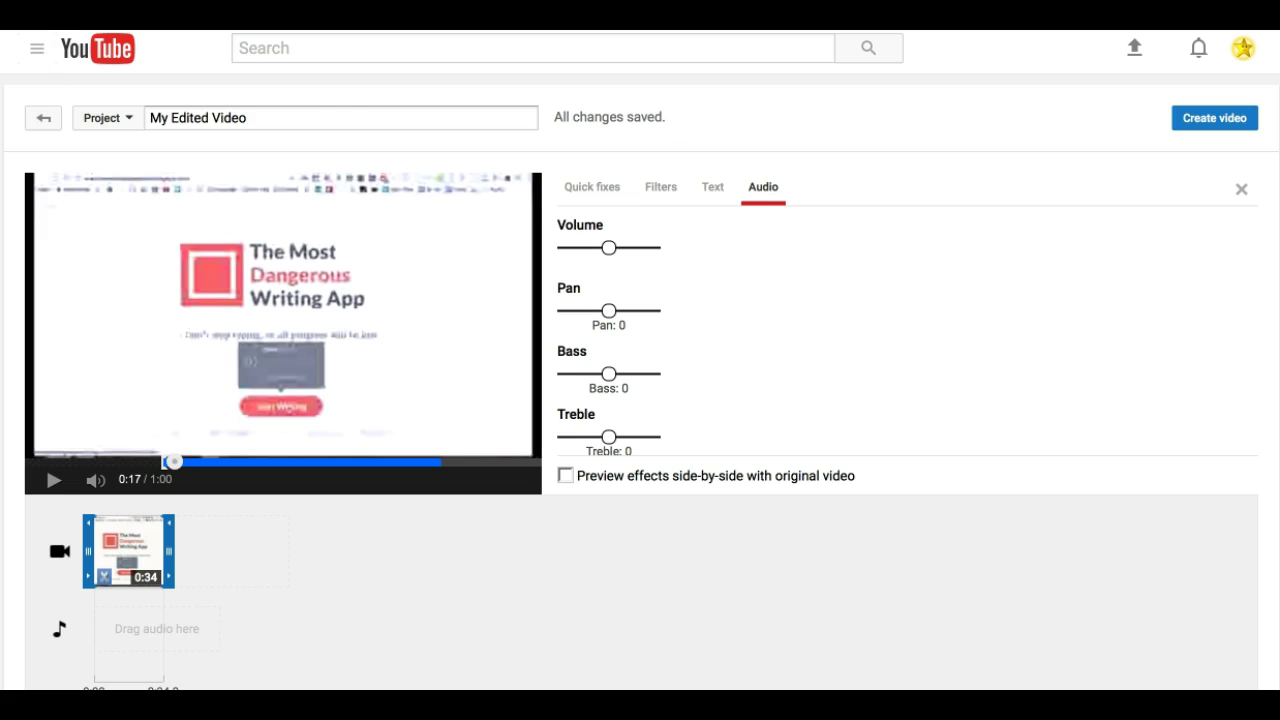
pyautogui.click(1242, 190)
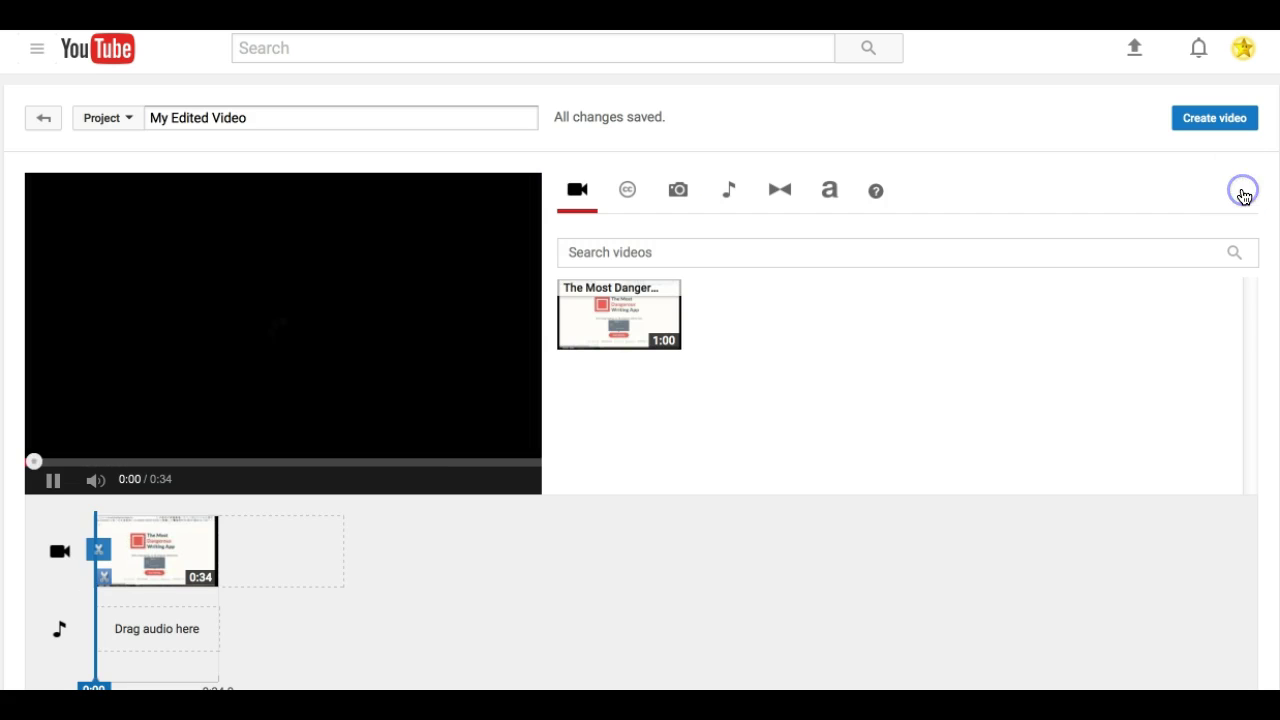
pyautogui.click(52, 480)
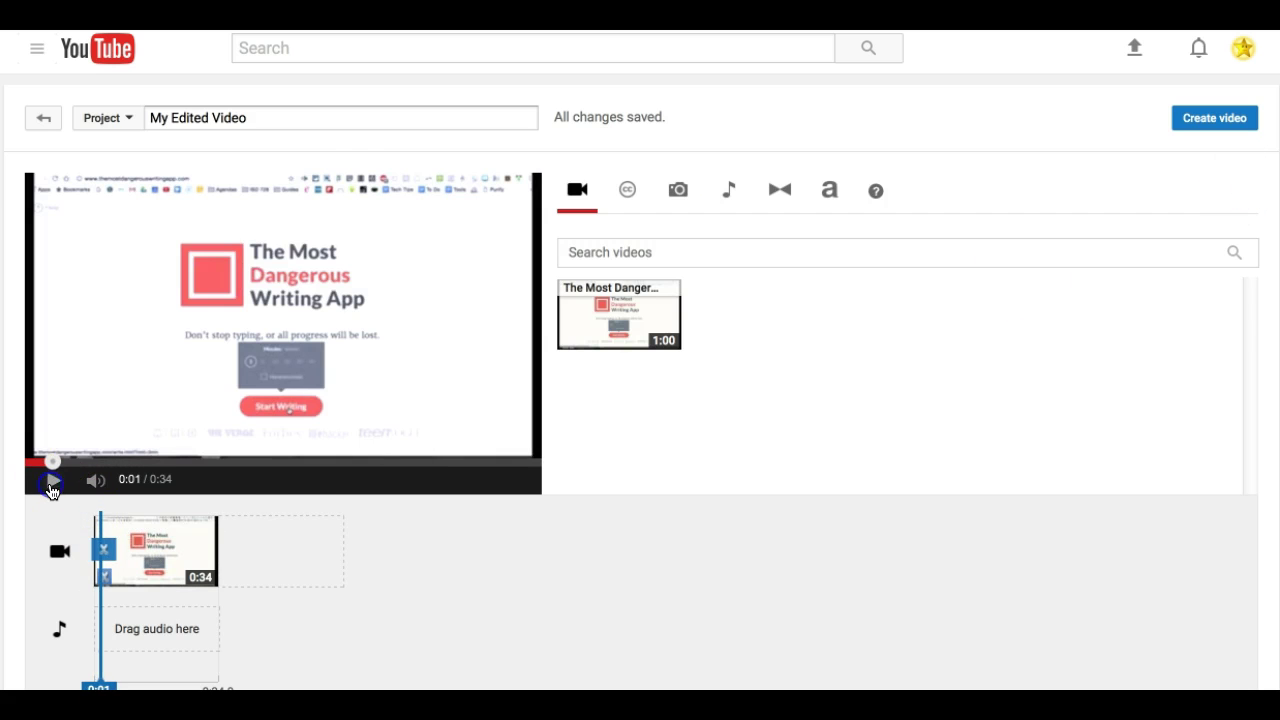
# Add the Creative Commons video Golden Gate Bridge to the timeline after the writing app clip.
pyautogui.click(629, 199)
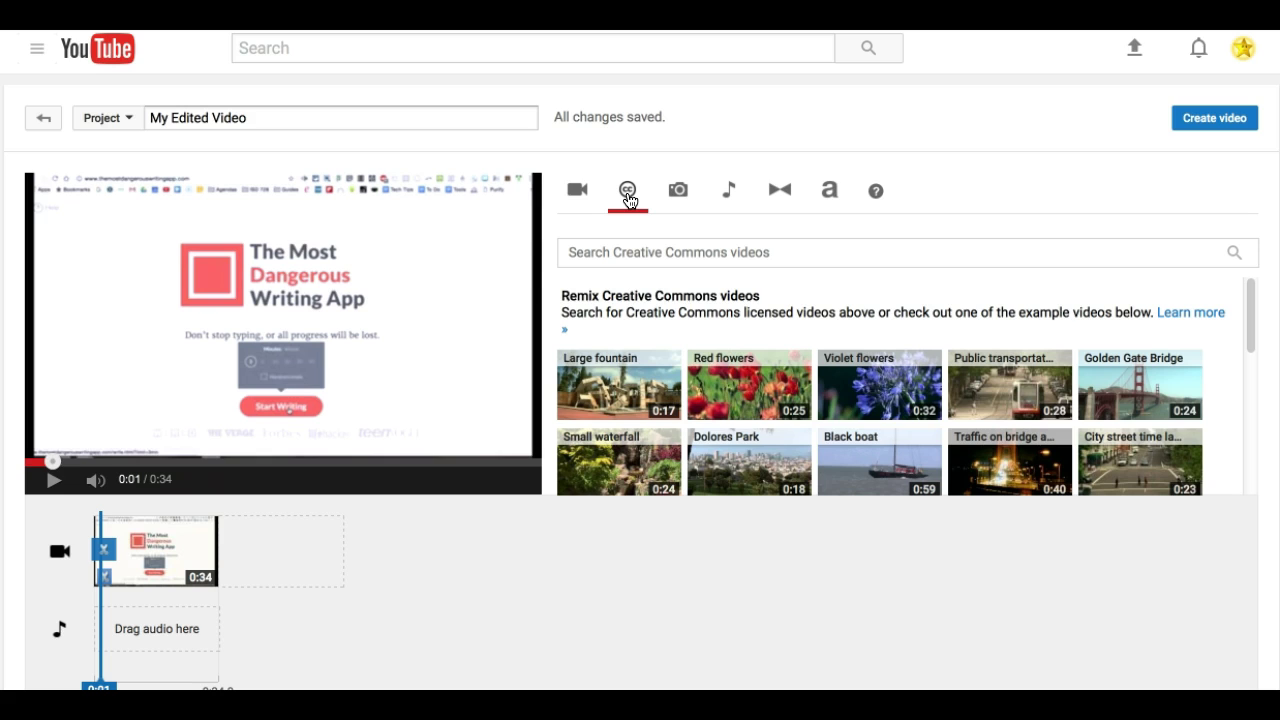
pyautogui.moveTo(1108, 400); pyautogui.dragTo(252, 574)
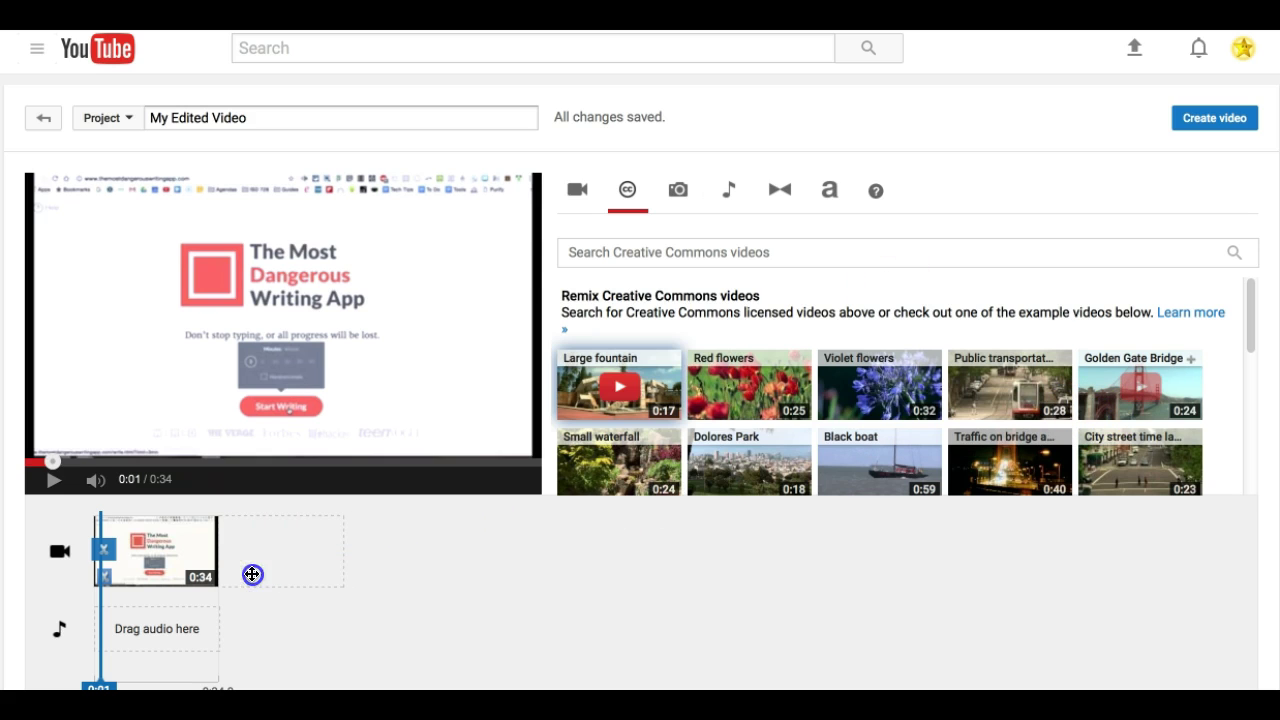
pyautogui.moveTo(1140, 390); pyautogui.dragTo(276, 535)
pyautogui.click(251, 543)
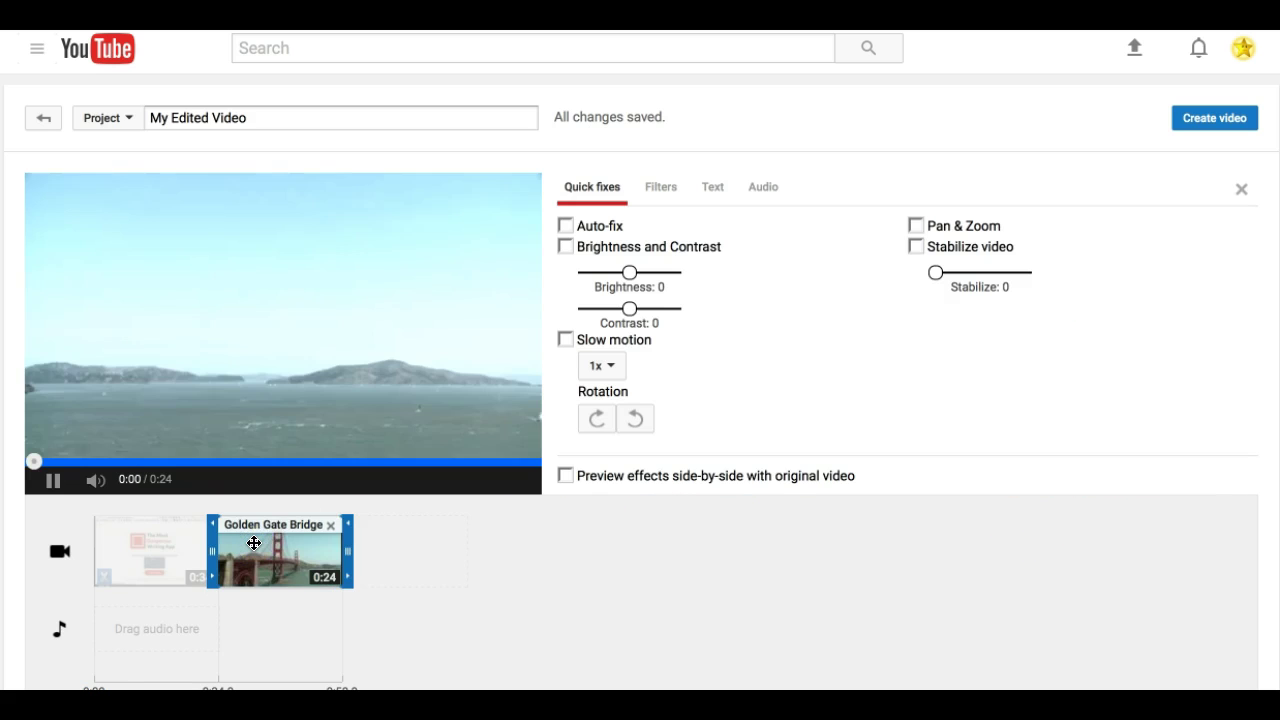
pyautogui.click(52, 482)
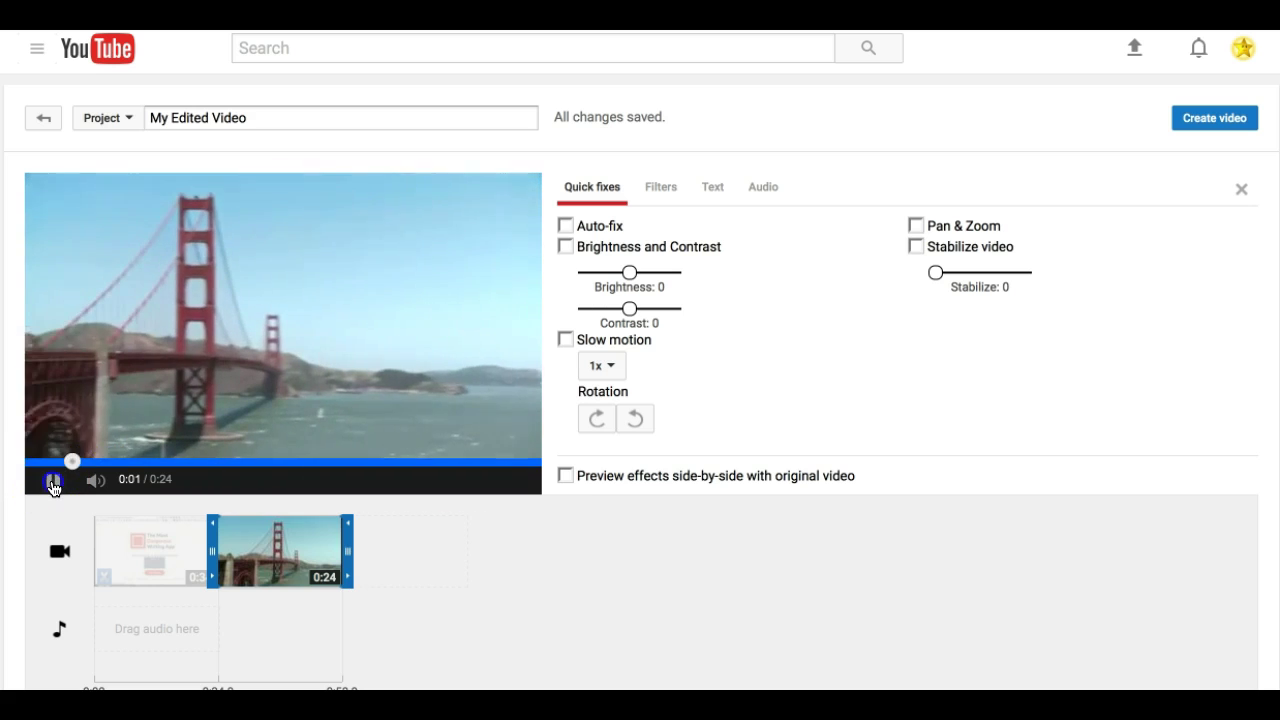
pyautogui.click(1241, 189)
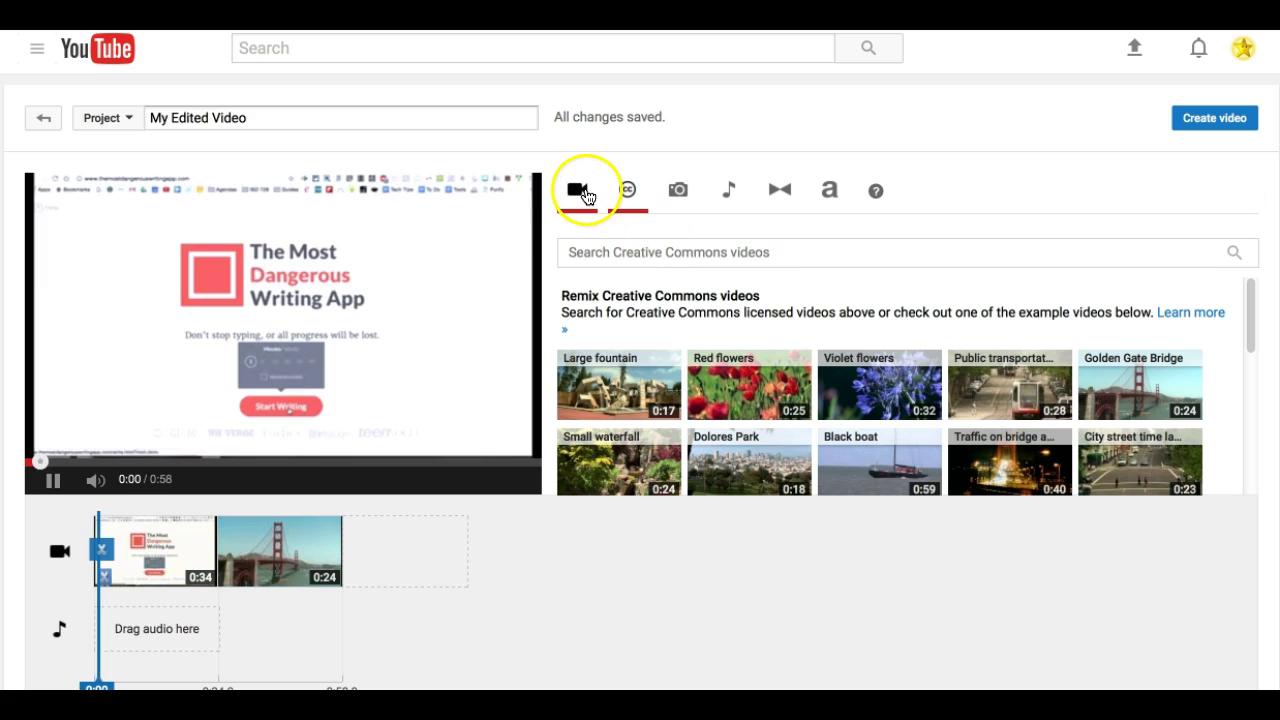
pyautogui.click(53, 481)
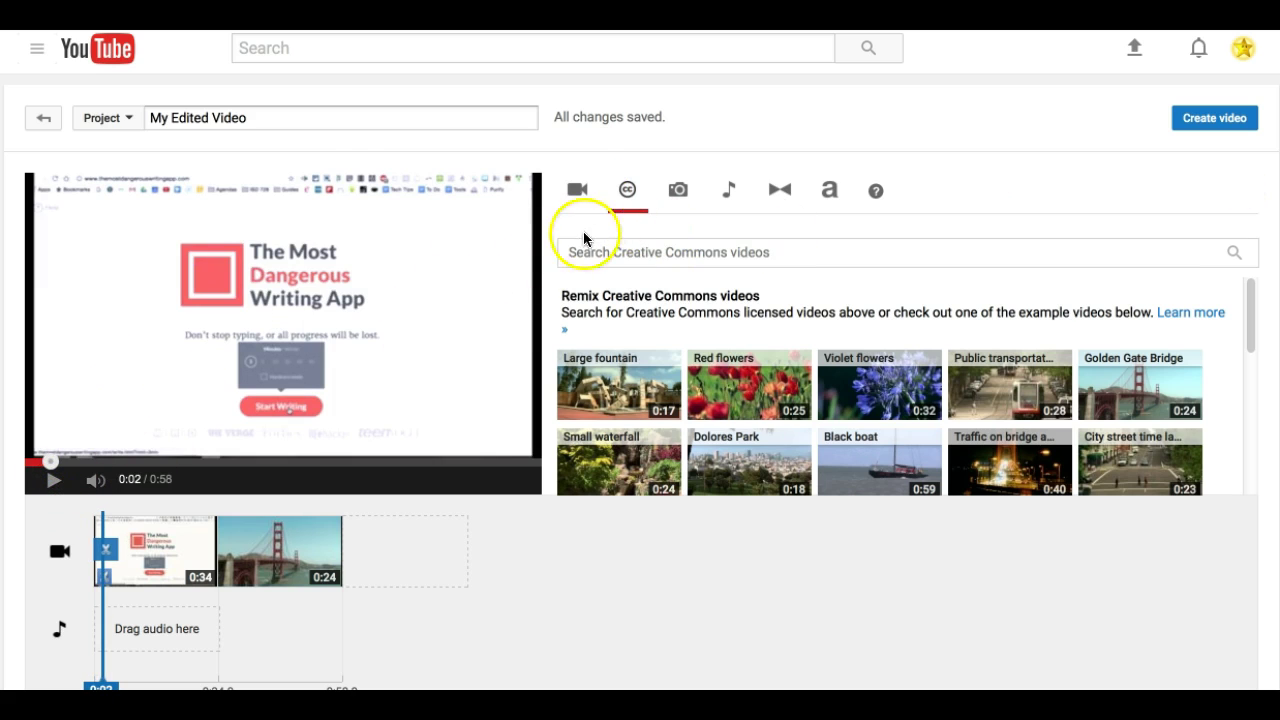
# Import the star profile photo and the first 2017-06-07 photo into the project.
pyautogui.click(679, 194)
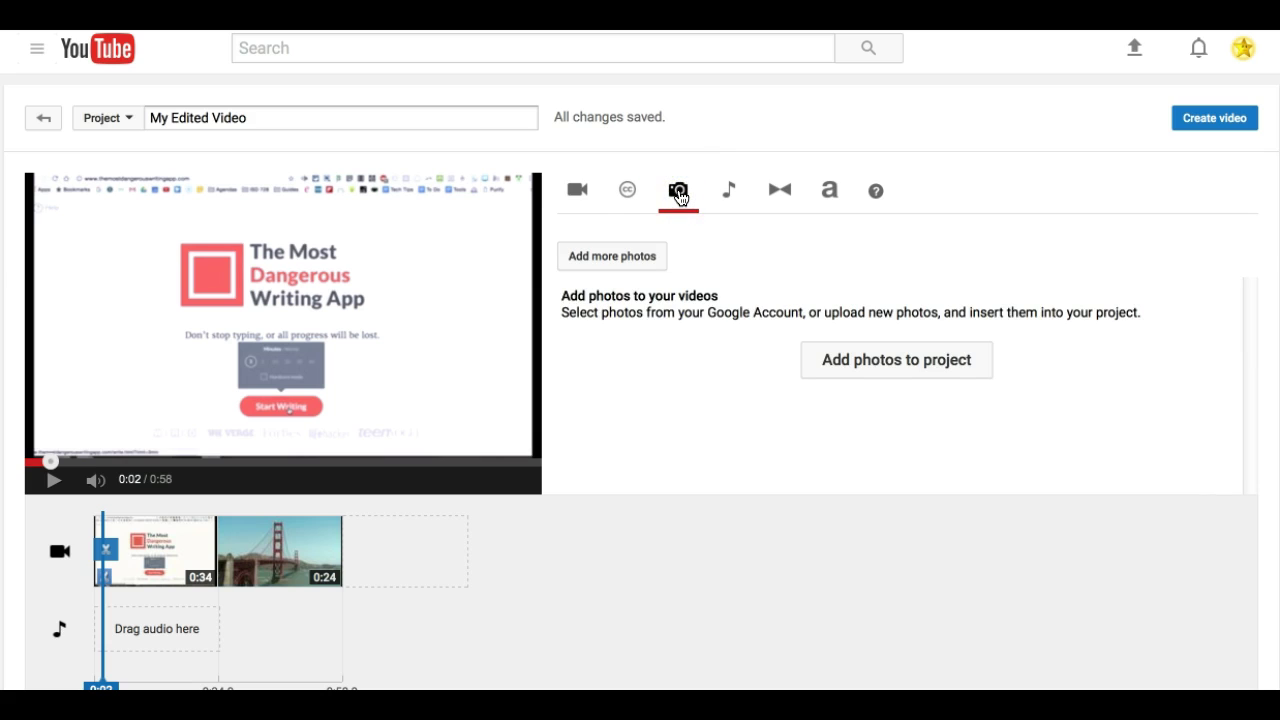
pyautogui.click(897, 364)
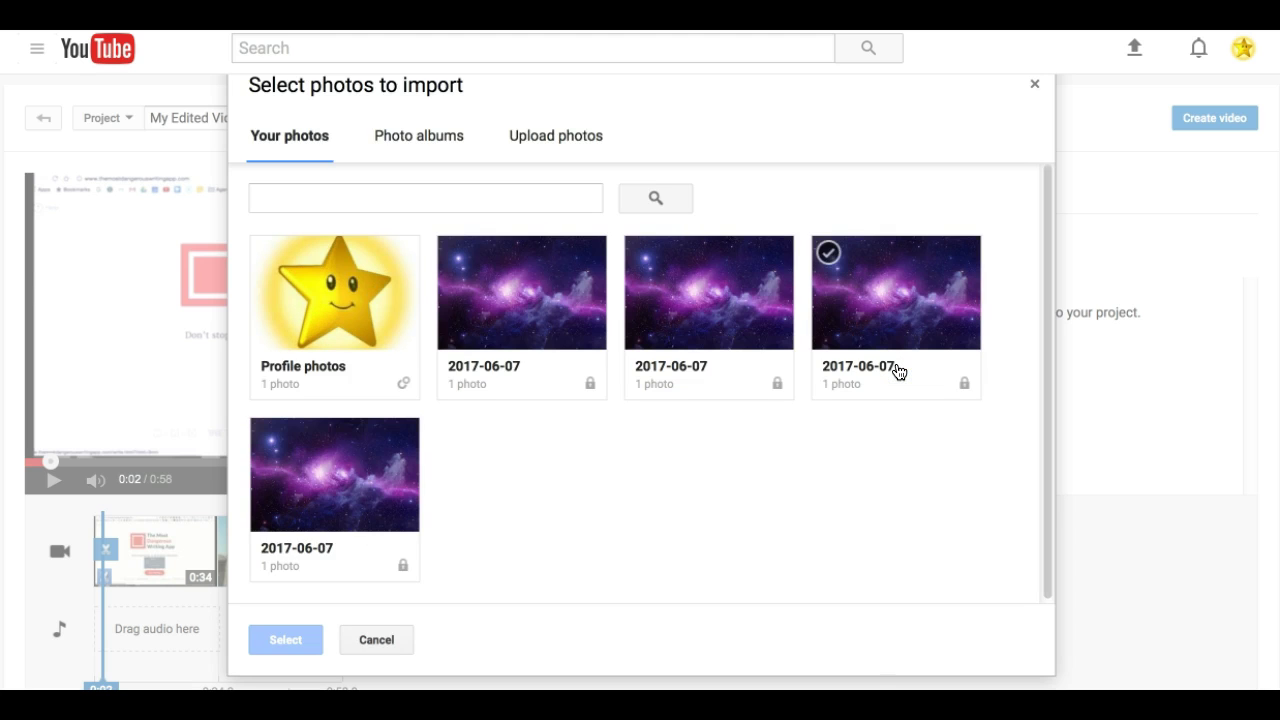
pyautogui.click(503, 289)
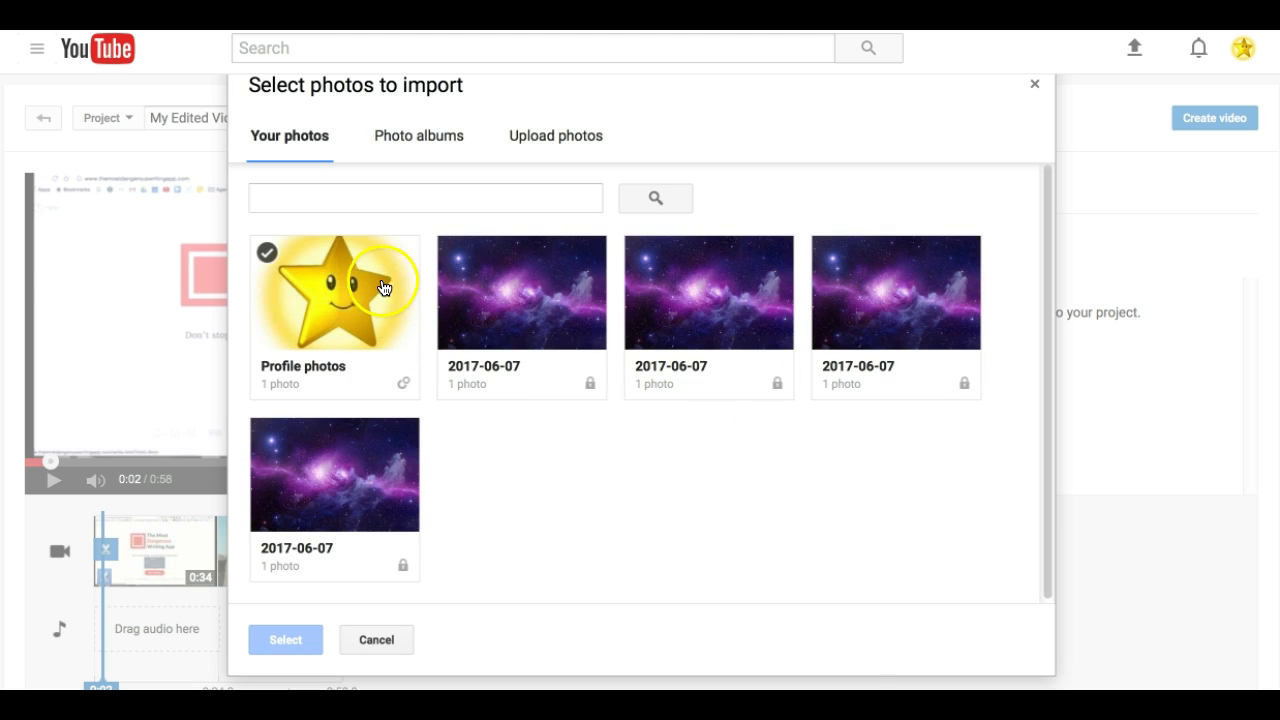
pyautogui.click(350, 300)
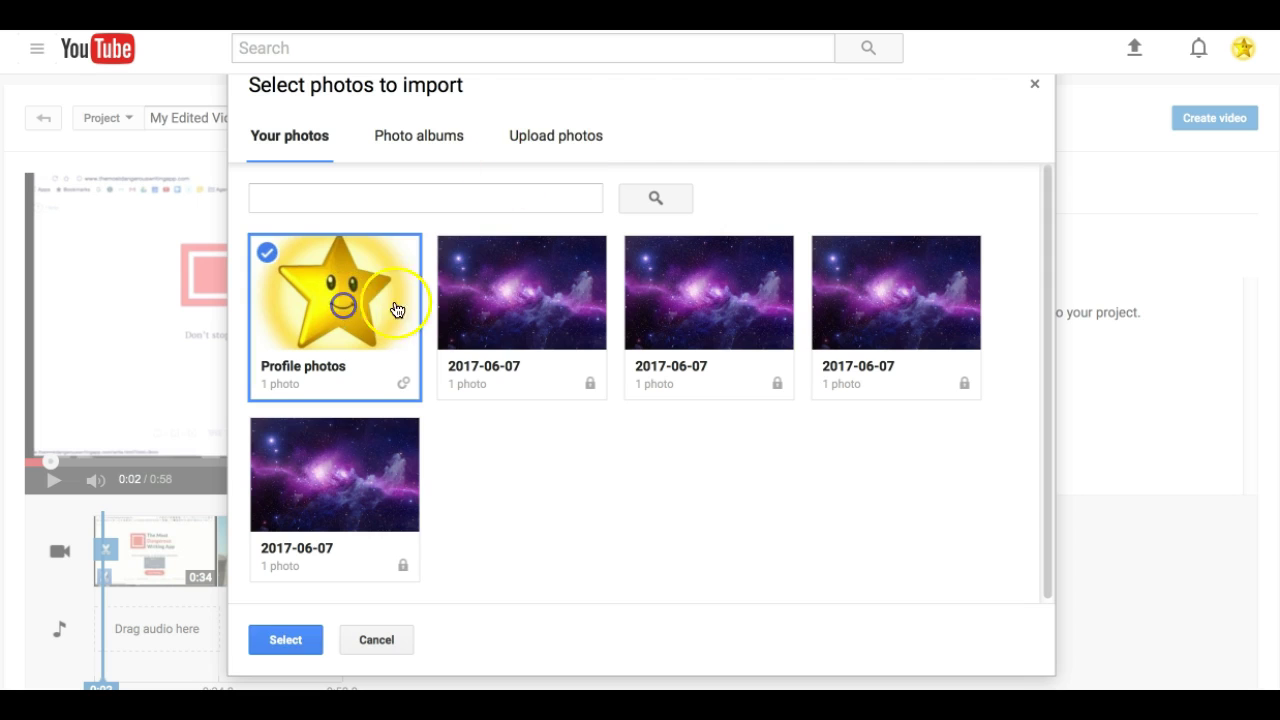
pyautogui.click(515, 305)
pyautogui.click(285, 645)
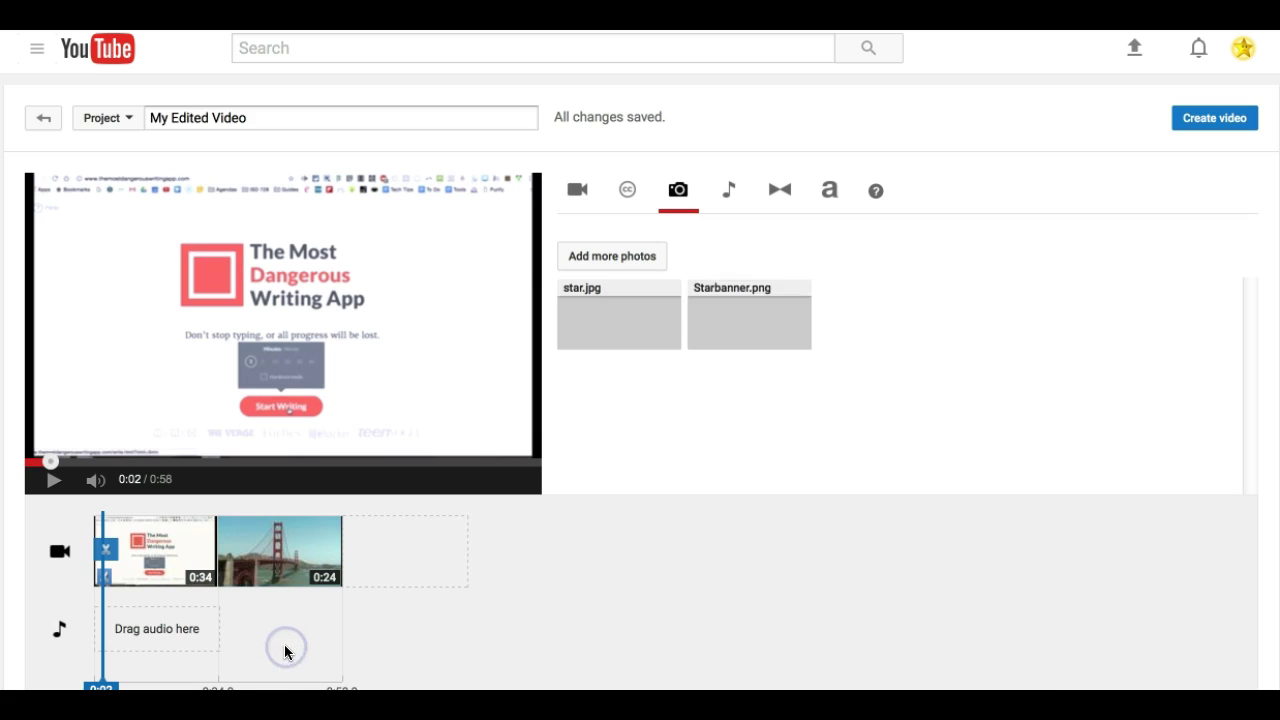
# Place the star.jpg photo on the video track after the Golden Gate Bridge clip.
pyautogui.moveTo(723, 335); pyautogui.dragTo(366, 571)
pyautogui.moveTo(725, 333); pyautogui.dragTo(316, 574)
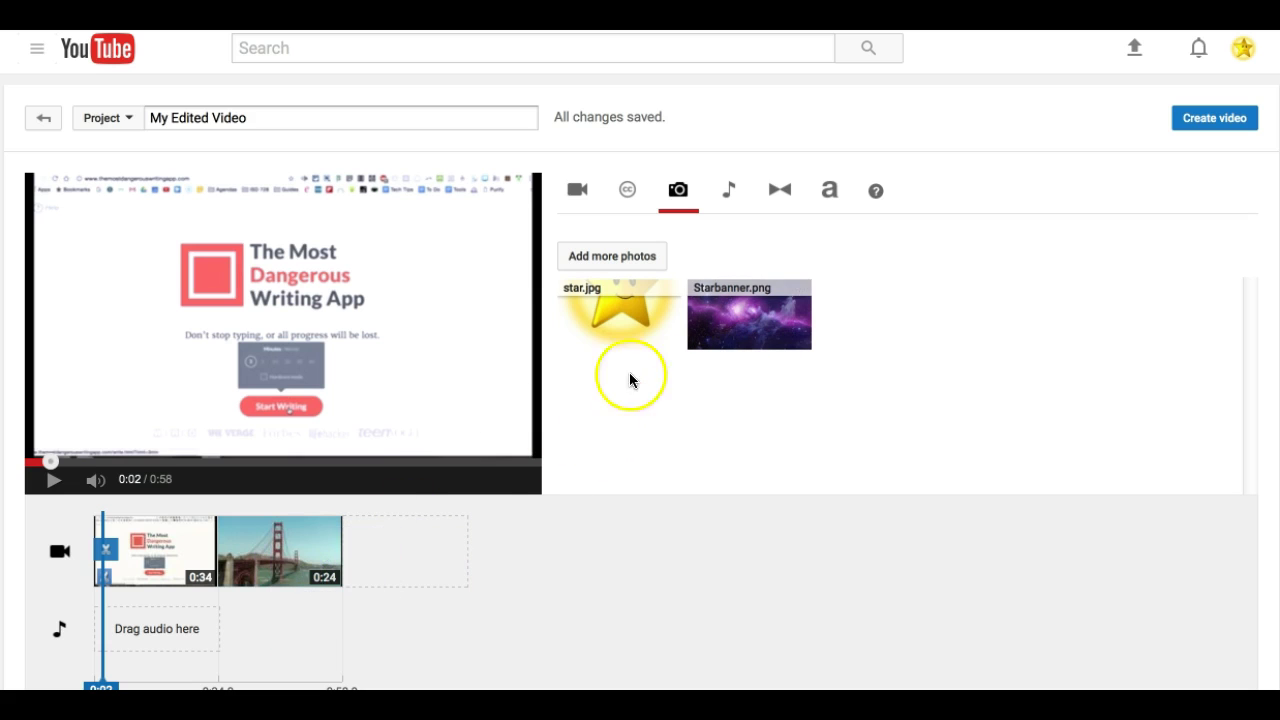
pyautogui.moveTo(717, 323); pyautogui.dragTo(371, 563)
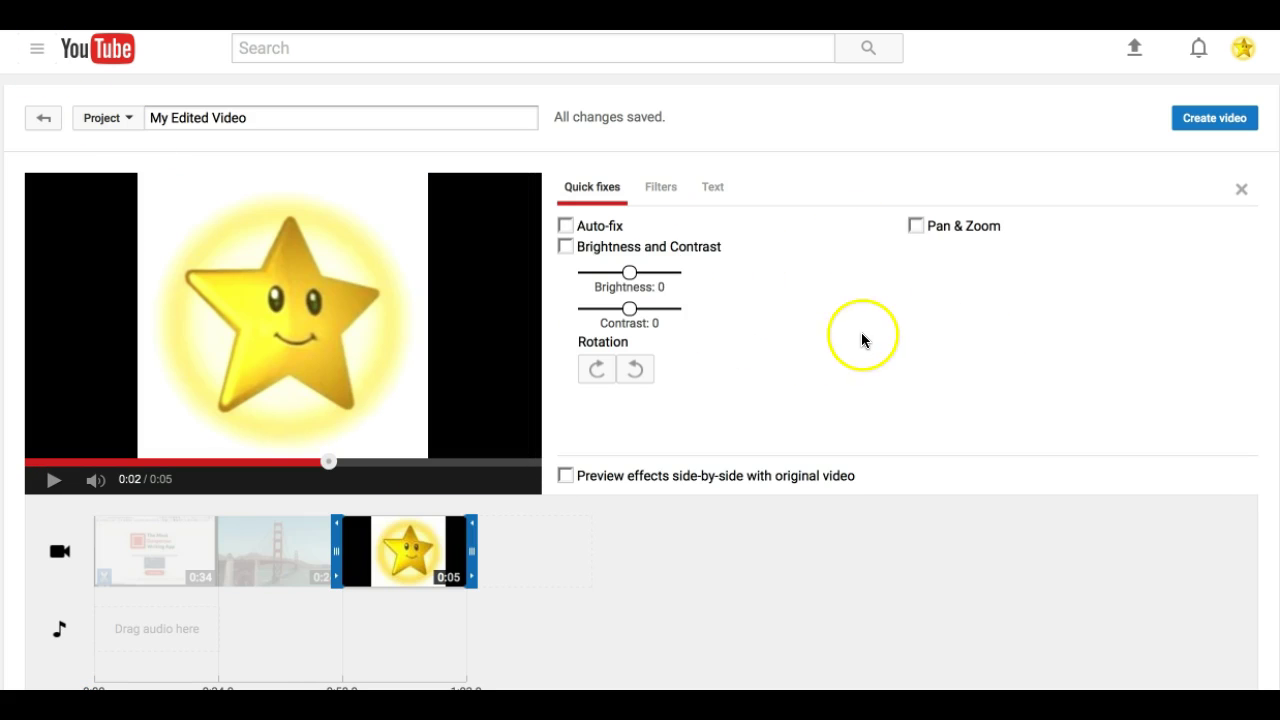
pyautogui.click(1240, 190)
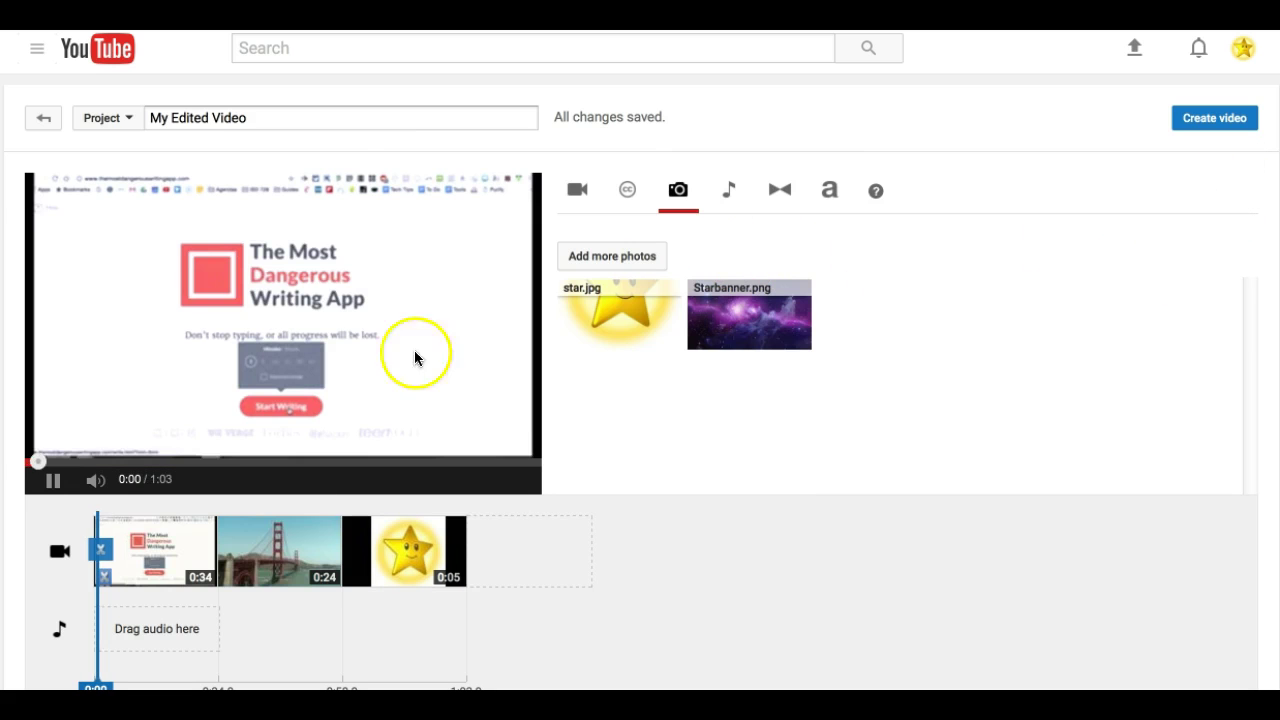
pyautogui.click(52, 480)
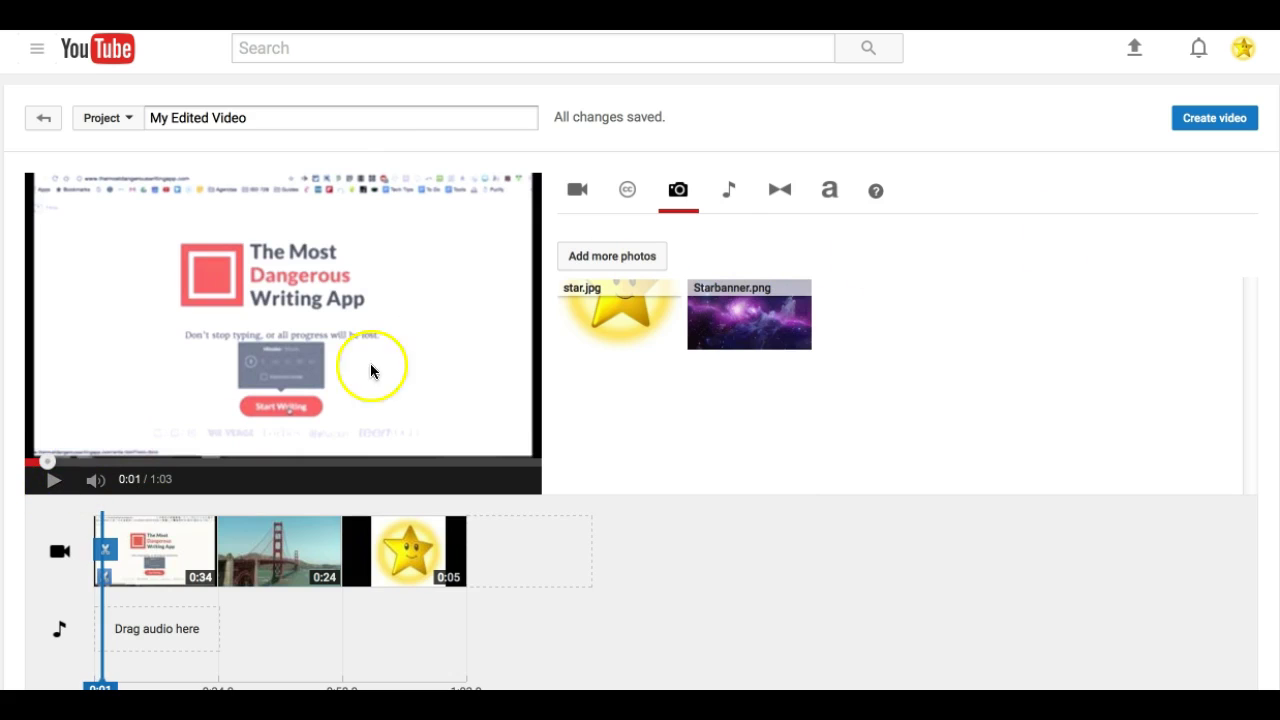
# Add the Warm Heart music to the audio track and trim its end to a length of 1:10.
pyautogui.click(729, 195)
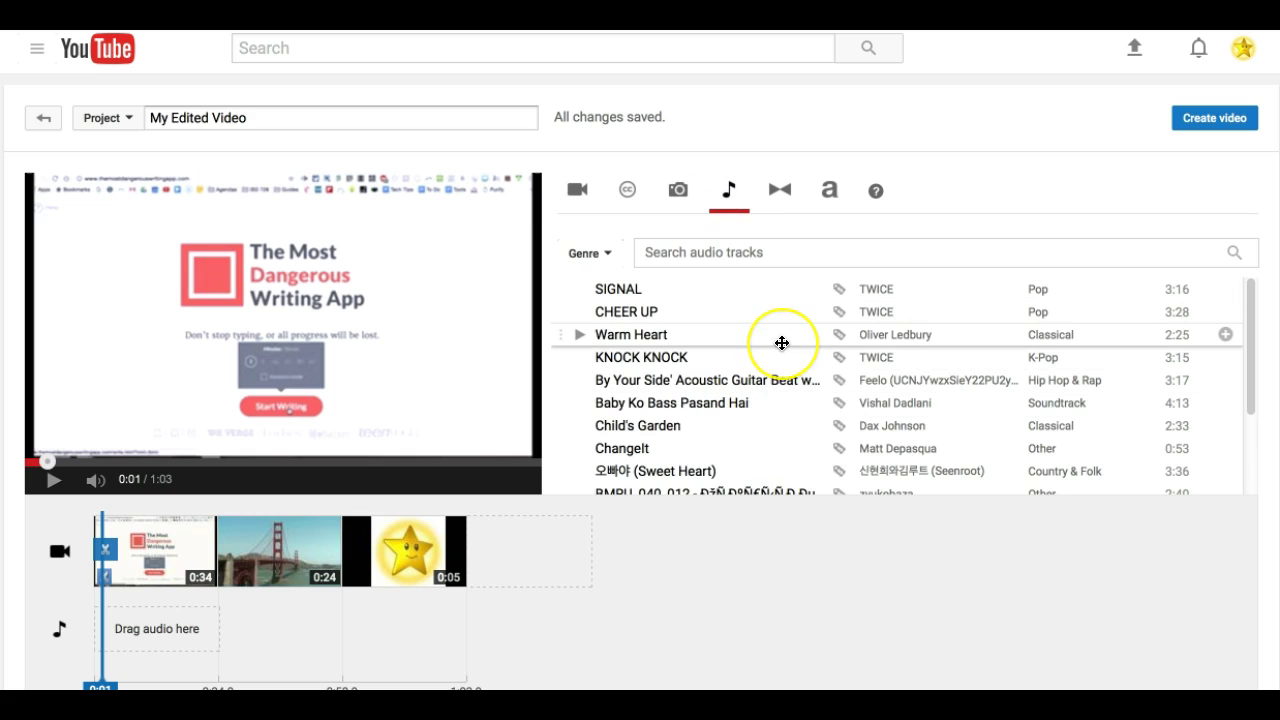
pyautogui.moveTo(654, 340); pyautogui.dragTo(189, 641)
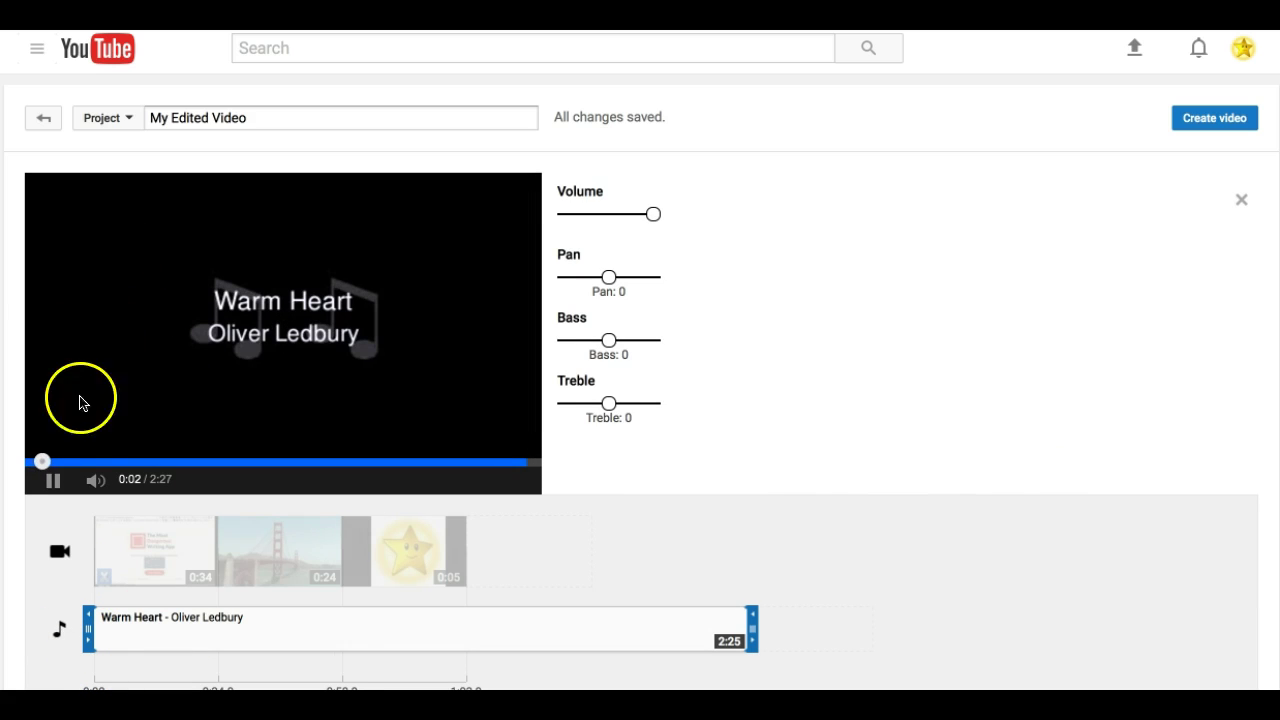
pyautogui.click(53, 484)
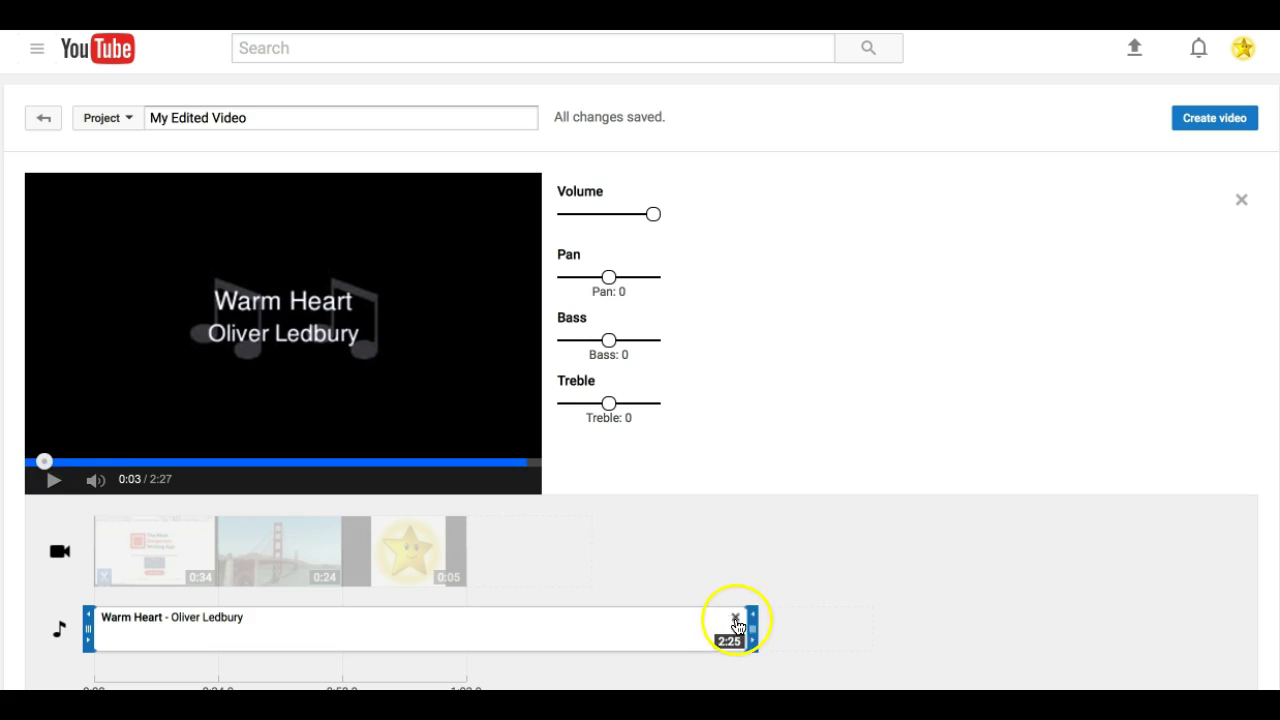
pyautogui.moveTo(745, 627); pyautogui.dragTo(491, 622)
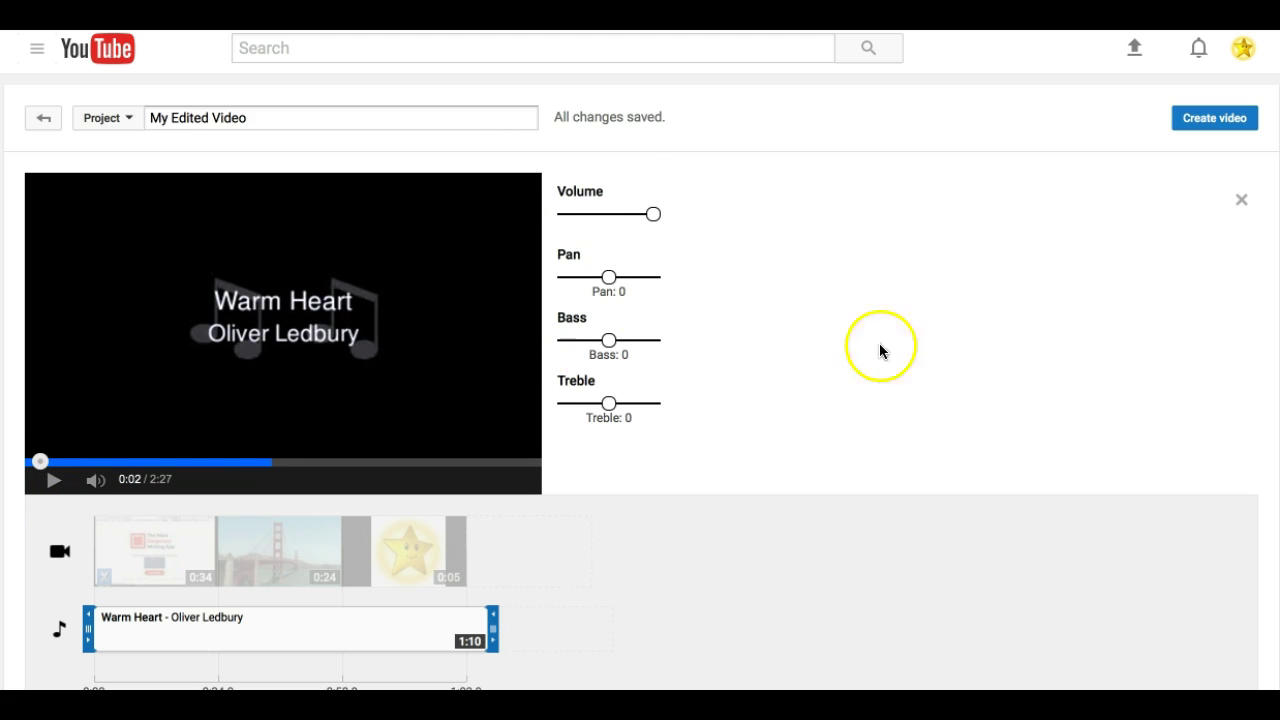
# Close the music settings and add a transition at the start of the timeline, before the writing app clip.
pyautogui.click(1241, 202)
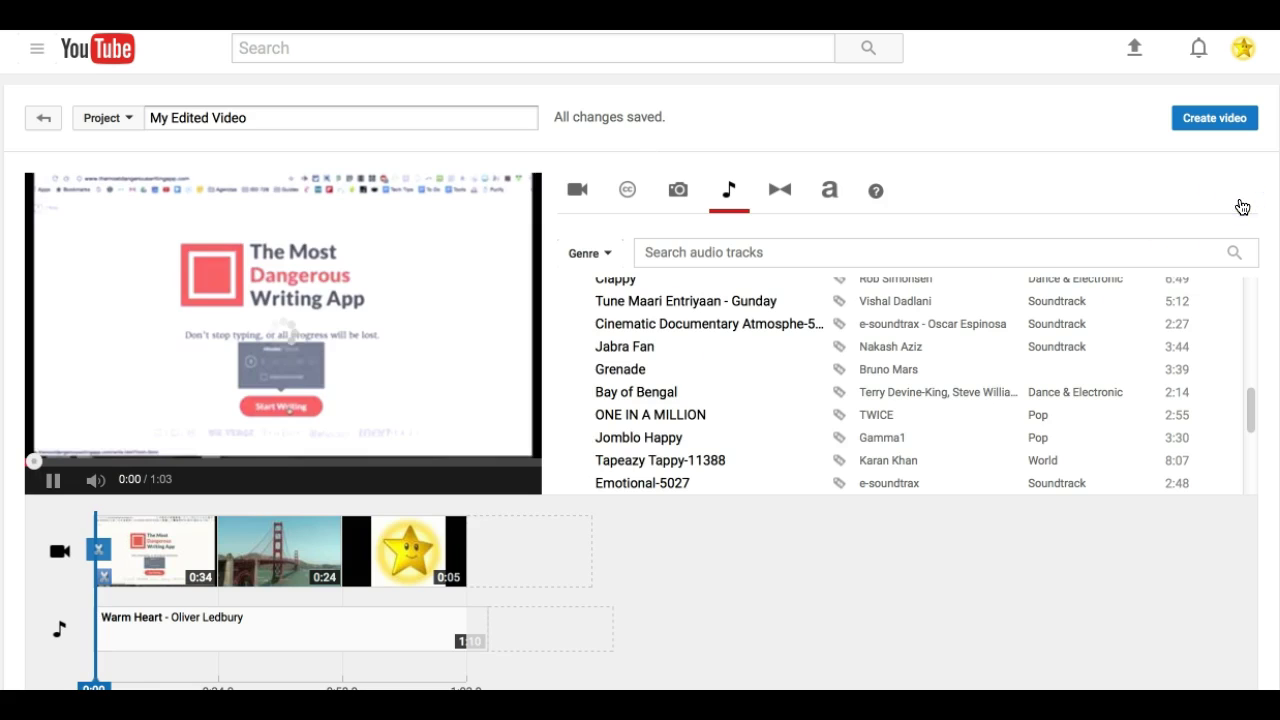
pyautogui.click(53, 480)
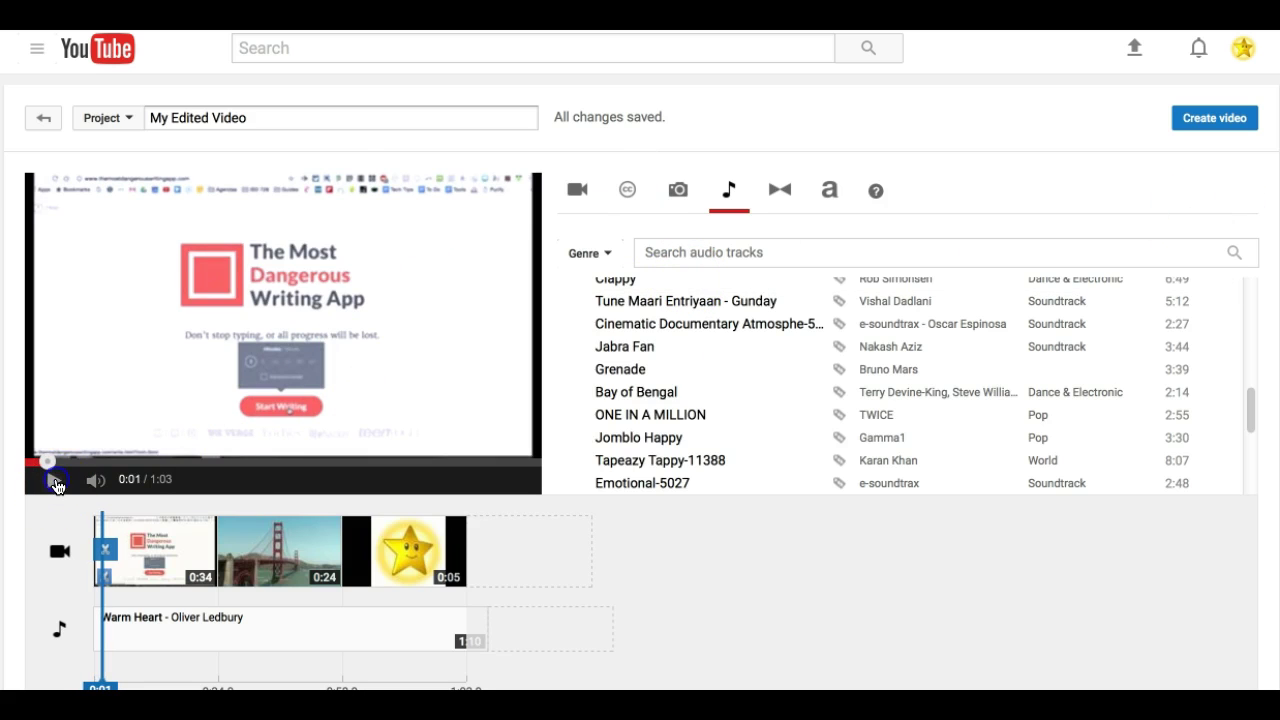
pyautogui.click(779, 196)
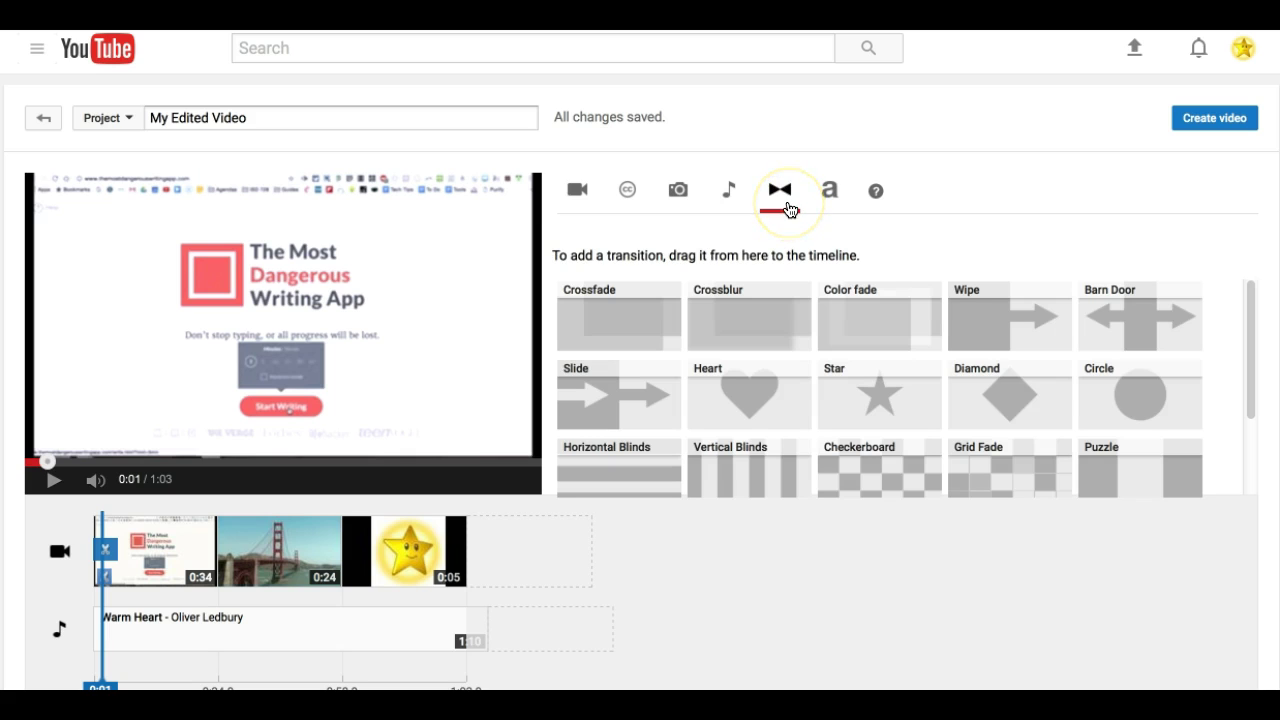
pyautogui.moveTo(993, 327); pyautogui.dragTo(205, 567)
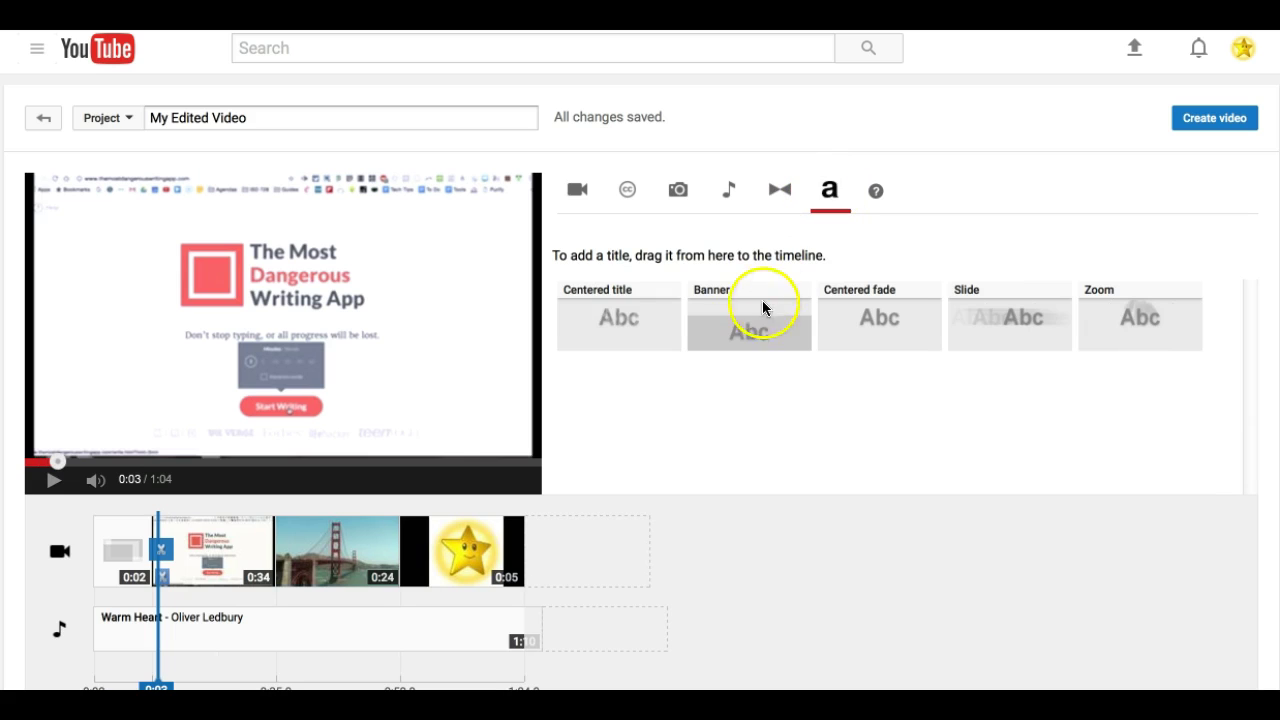
# Split the writing app clip at the playhead, about six seconds into the clip.
pyautogui.moveTo(738, 329)
pyautogui.click(877, 199)
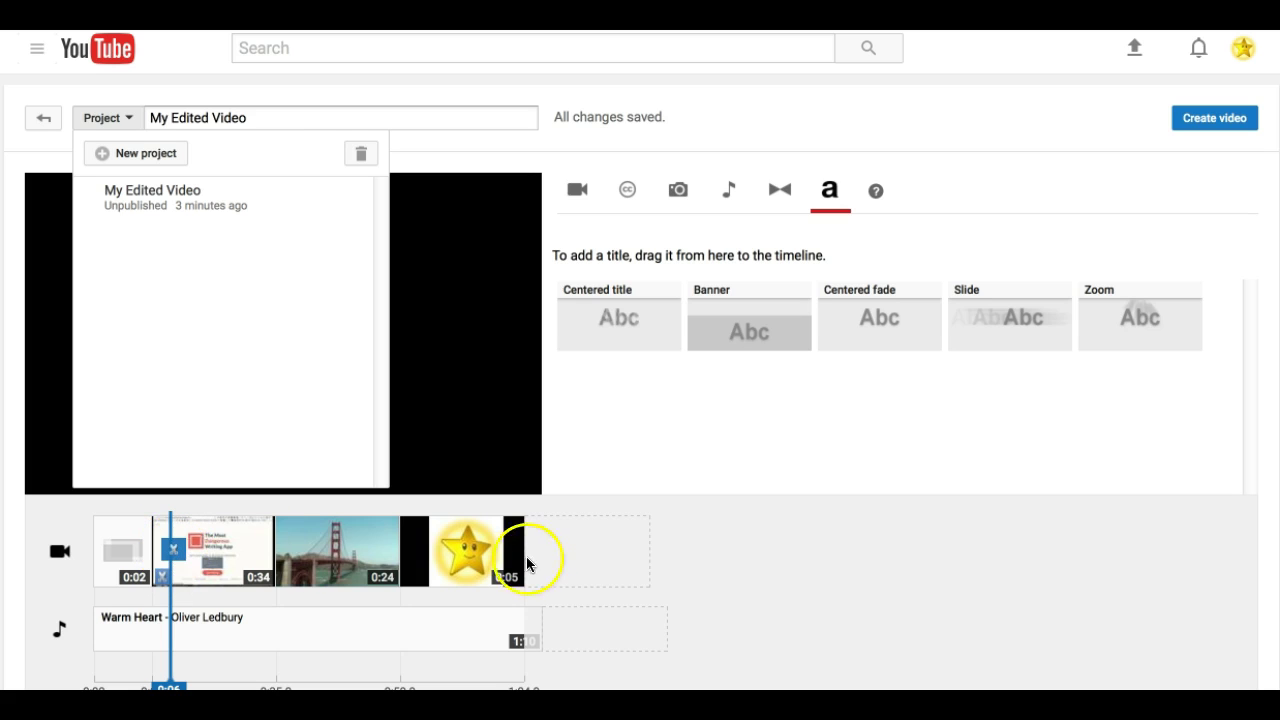
pyautogui.click(176, 553)
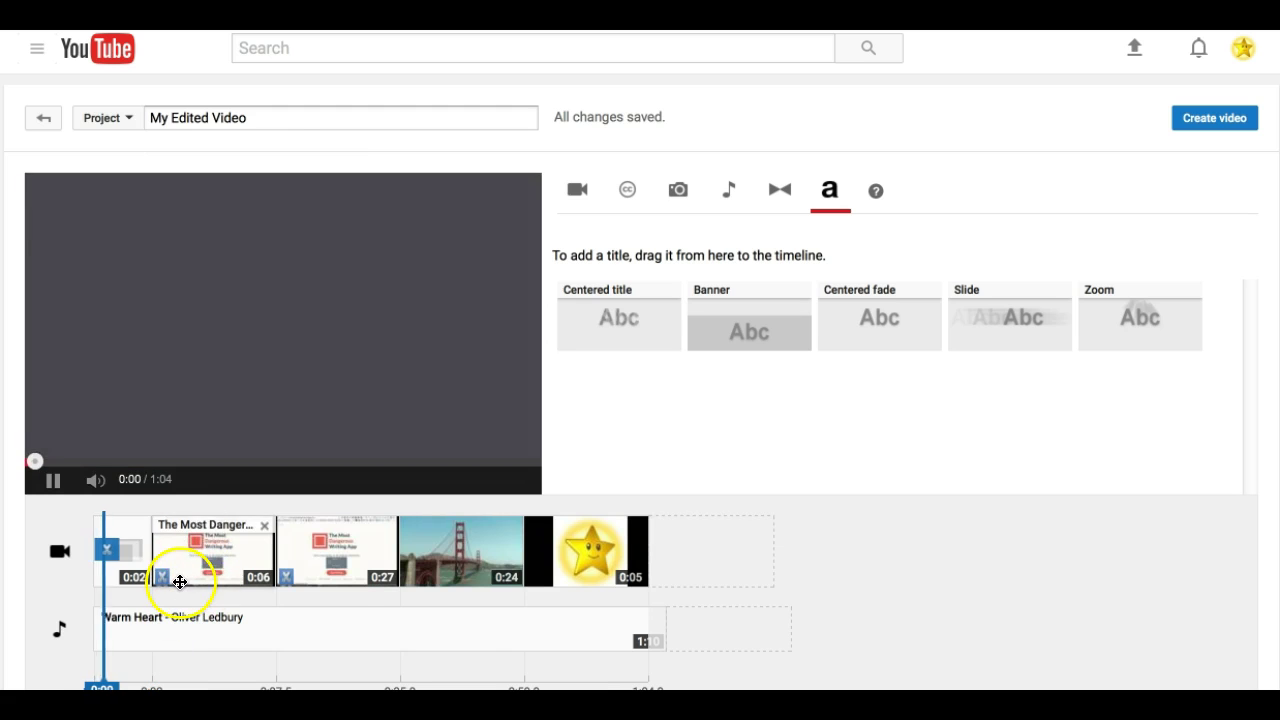
pyautogui.click(55, 482)
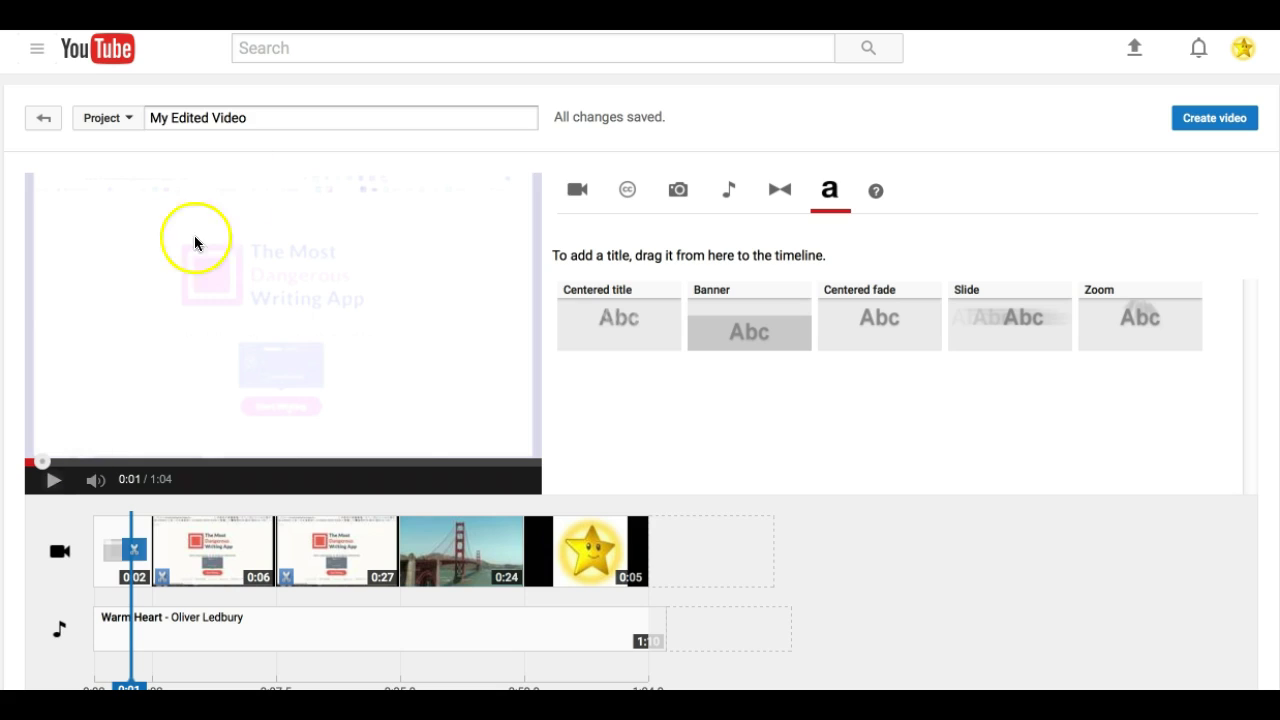
# Rename the project as Sunshine and create the video from it.
pyautogui.click(249, 117)
pyautogui.click(310, 128)
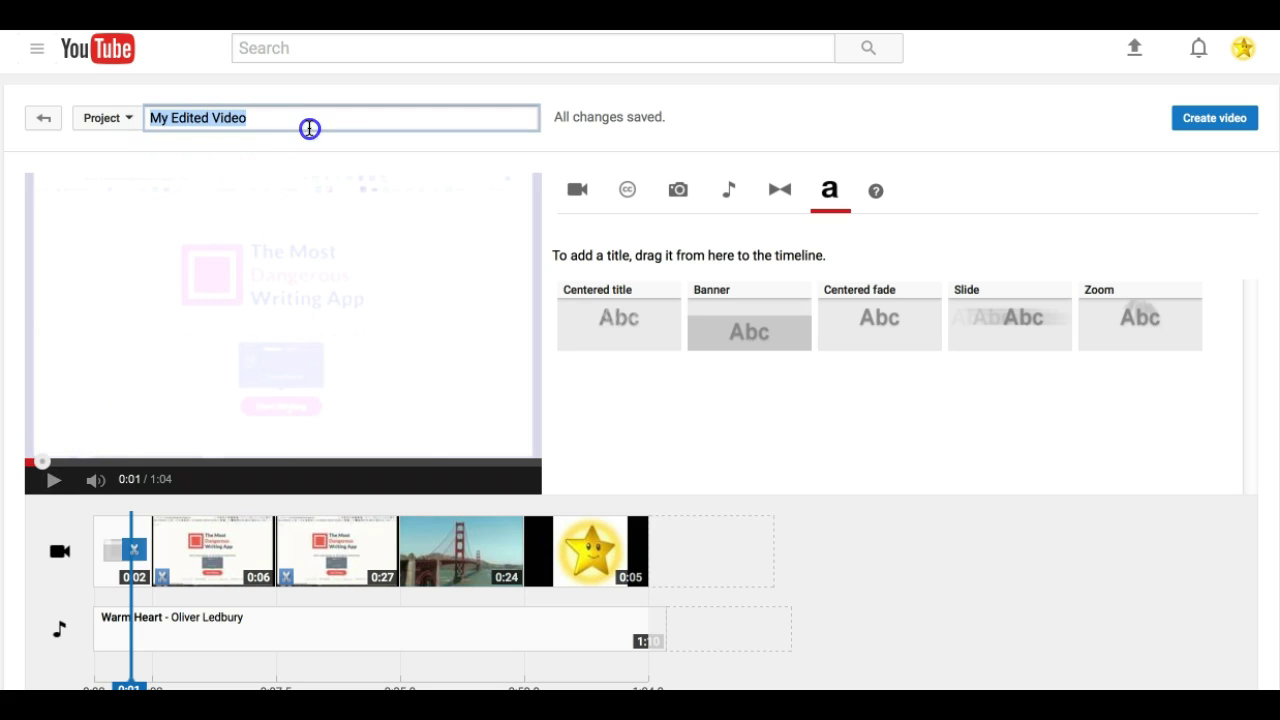
pyautogui.write('Sunshine')
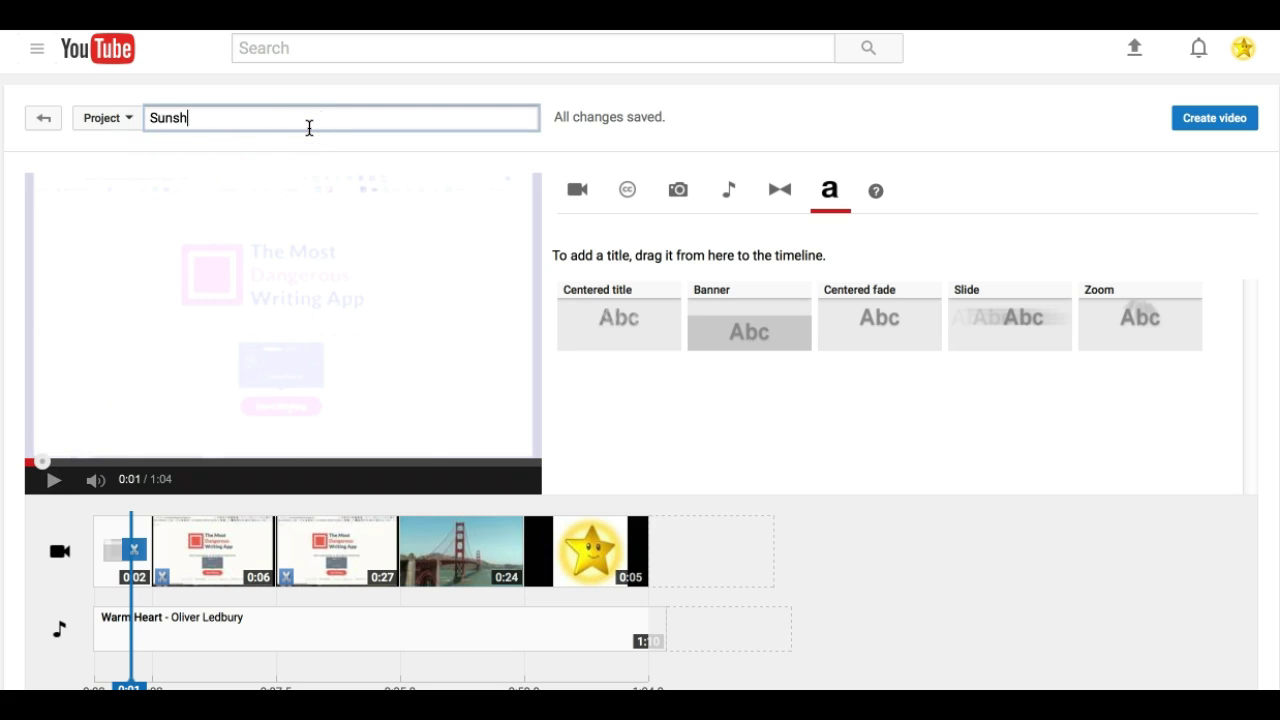
pyautogui.click(1210, 120)
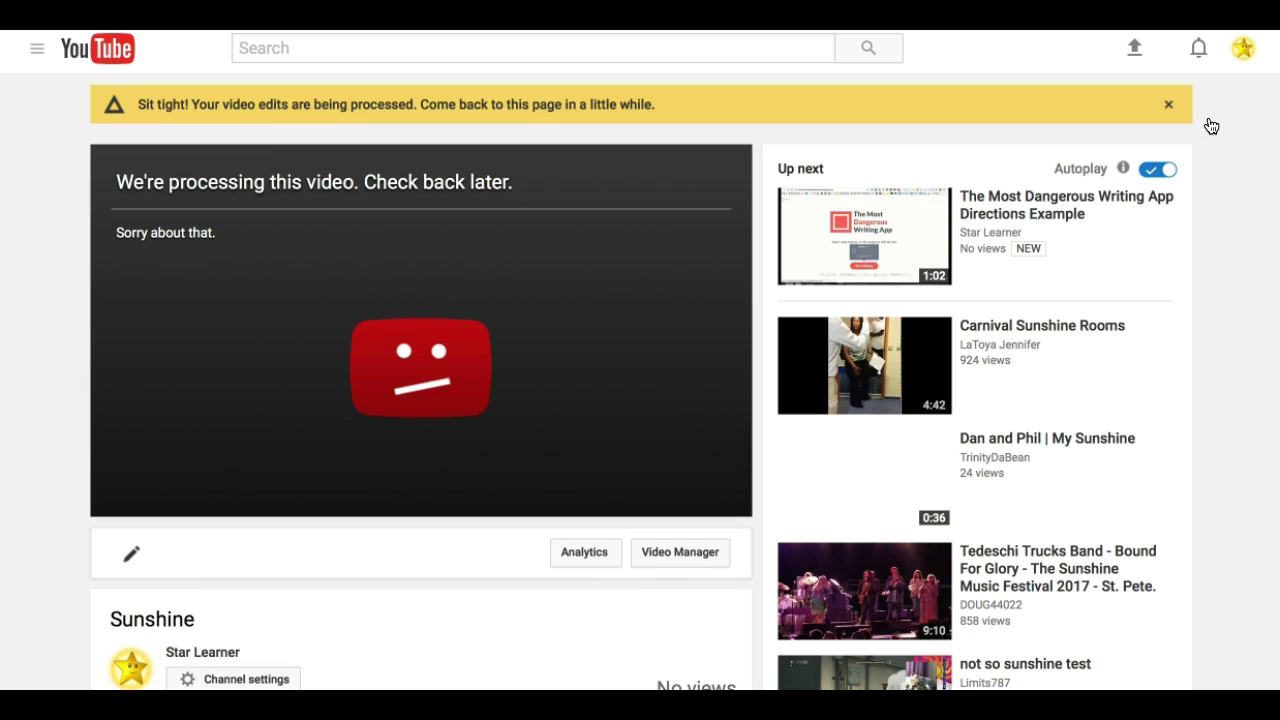
pyautogui.click(445, 155)
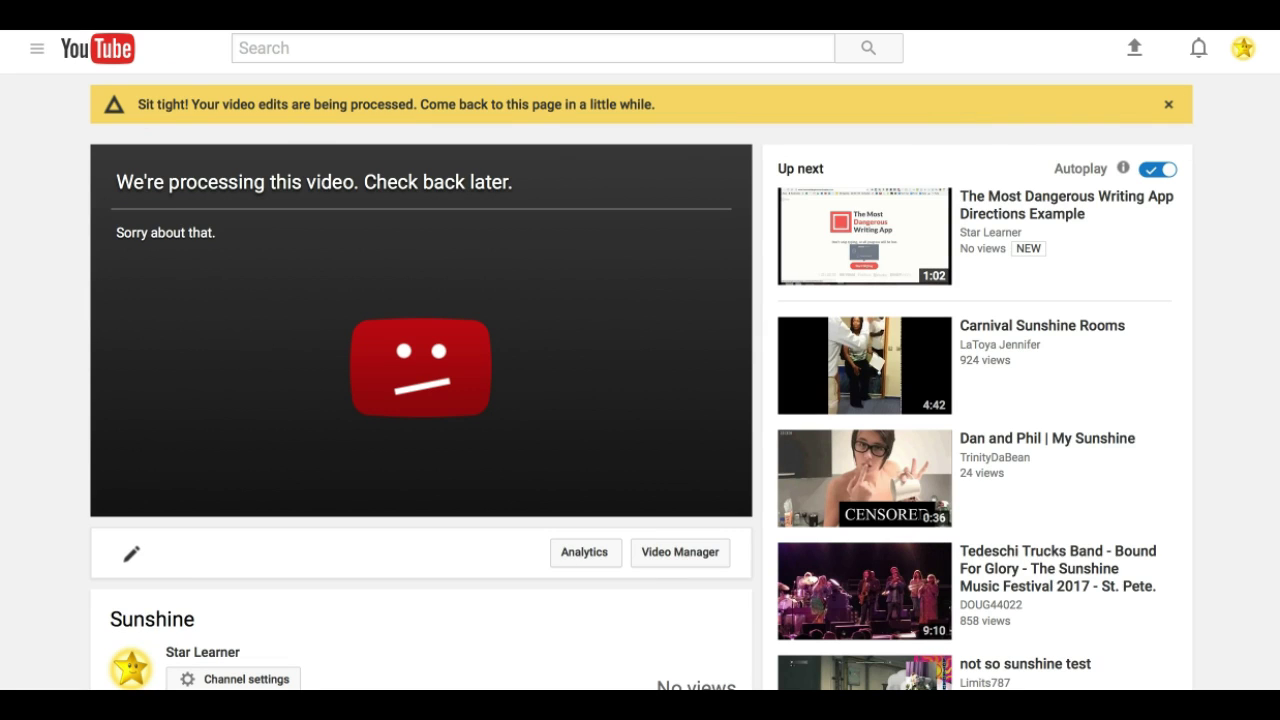
# Create a photo slideshow from the upload page using the star profile photo and the first 2017-06-07 photo.
pyautogui.click(1133, 49)
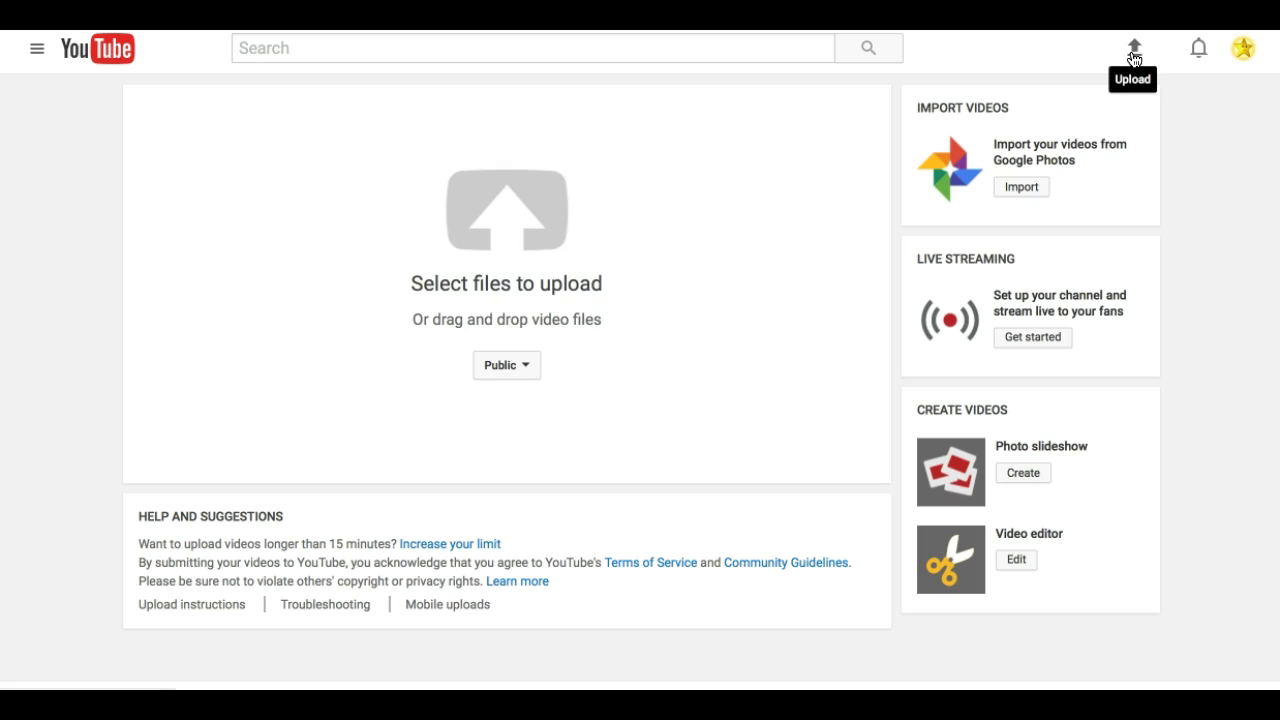
pyautogui.click(1018, 561)
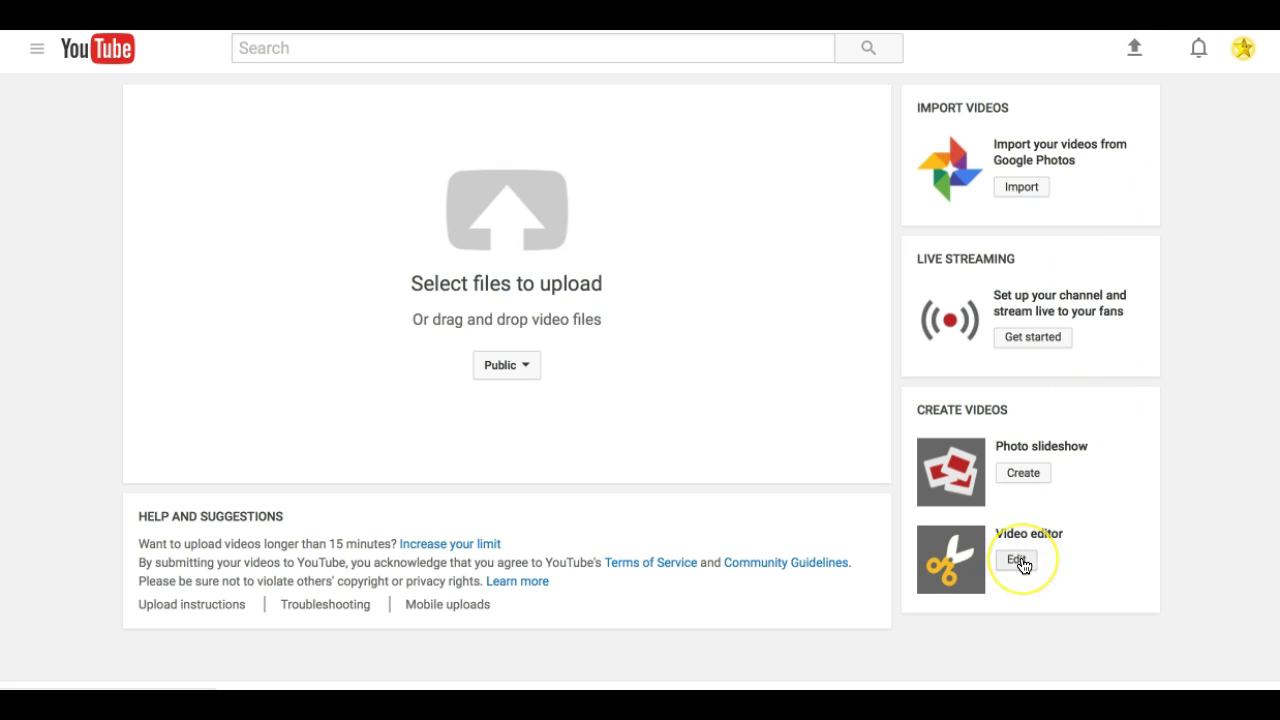
pyautogui.click(1023, 474)
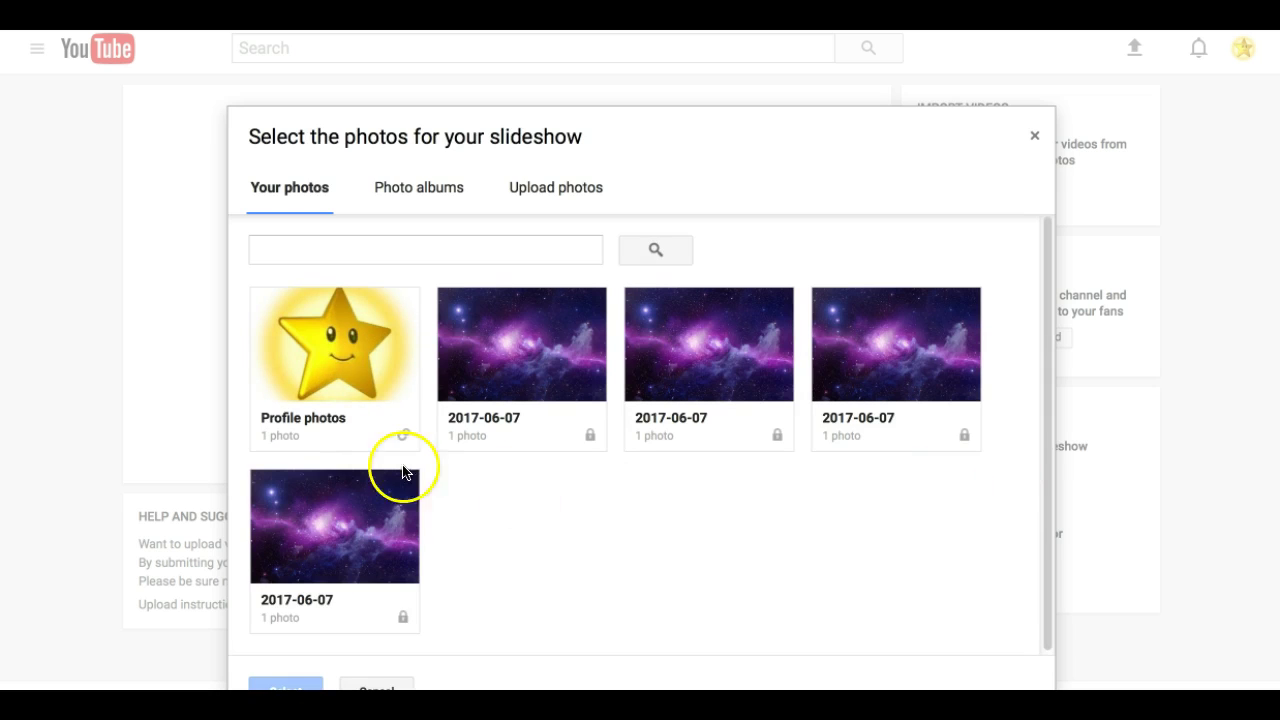
pyautogui.click(334, 364)
pyautogui.click(495, 378)
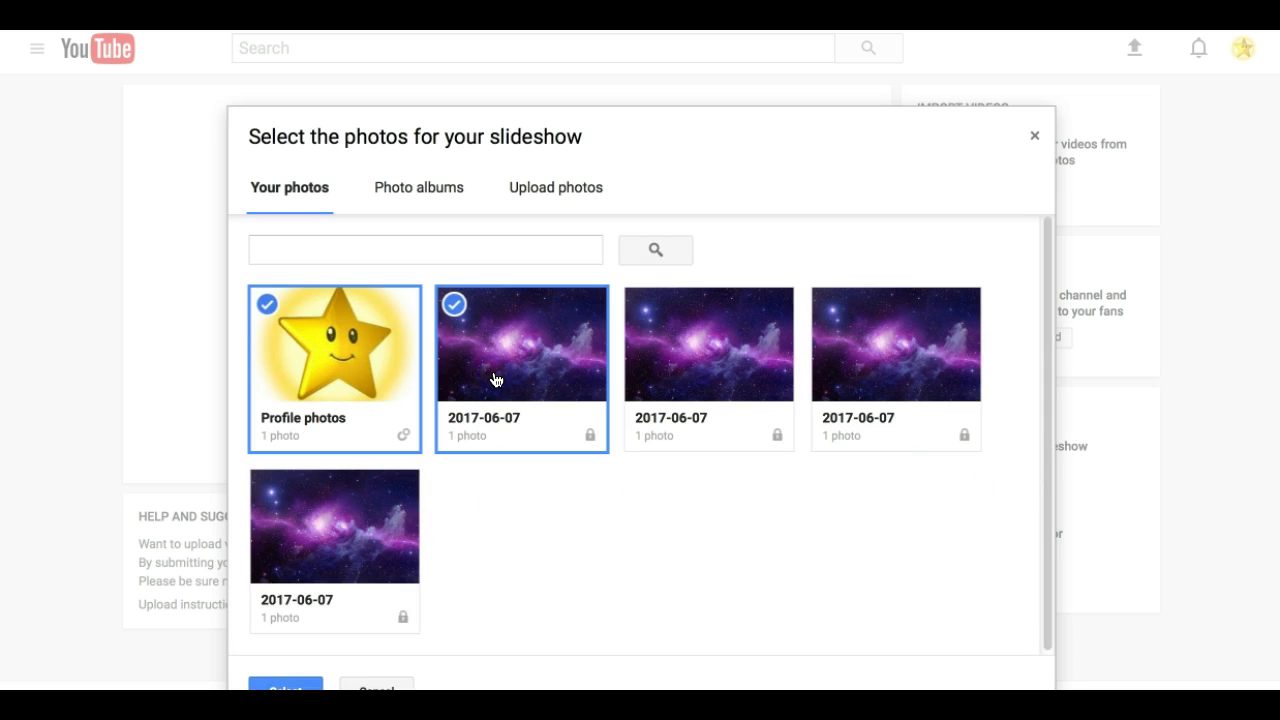
pyautogui.click(302, 681)
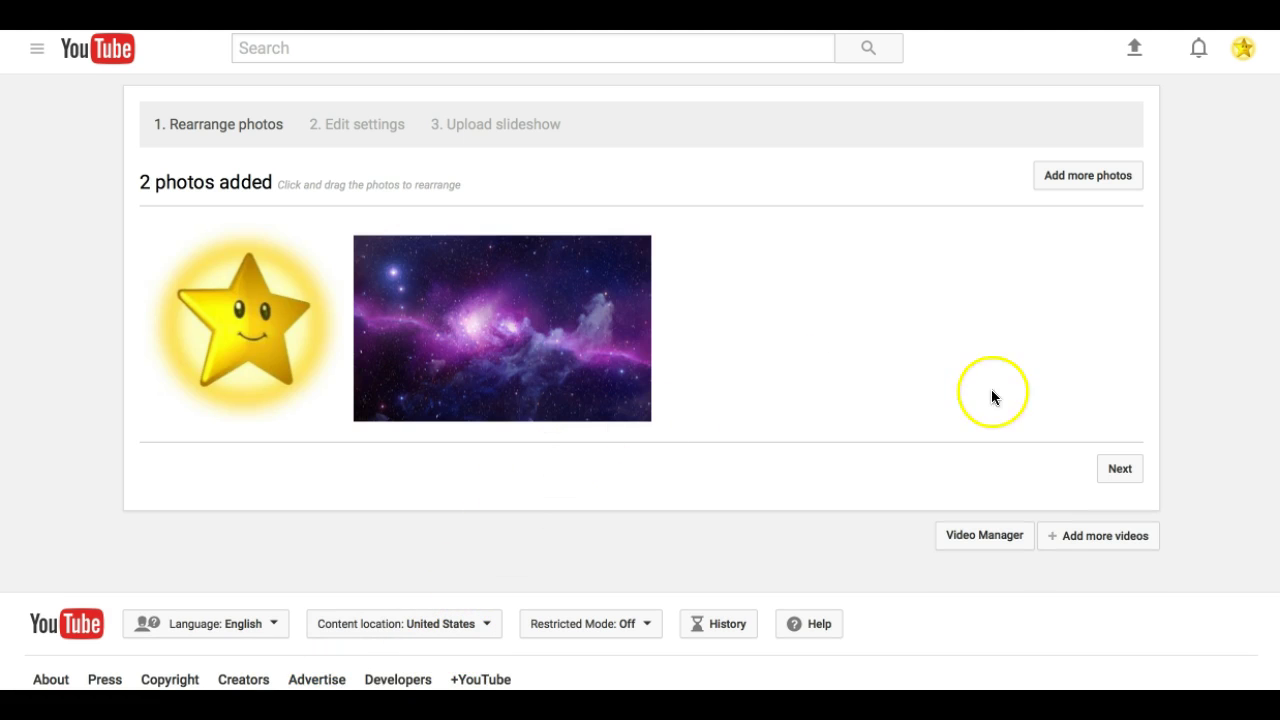
# Continue to the slideshow settings and choose Donors by Letter Box as its audio track.
pyautogui.click(1120, 470)
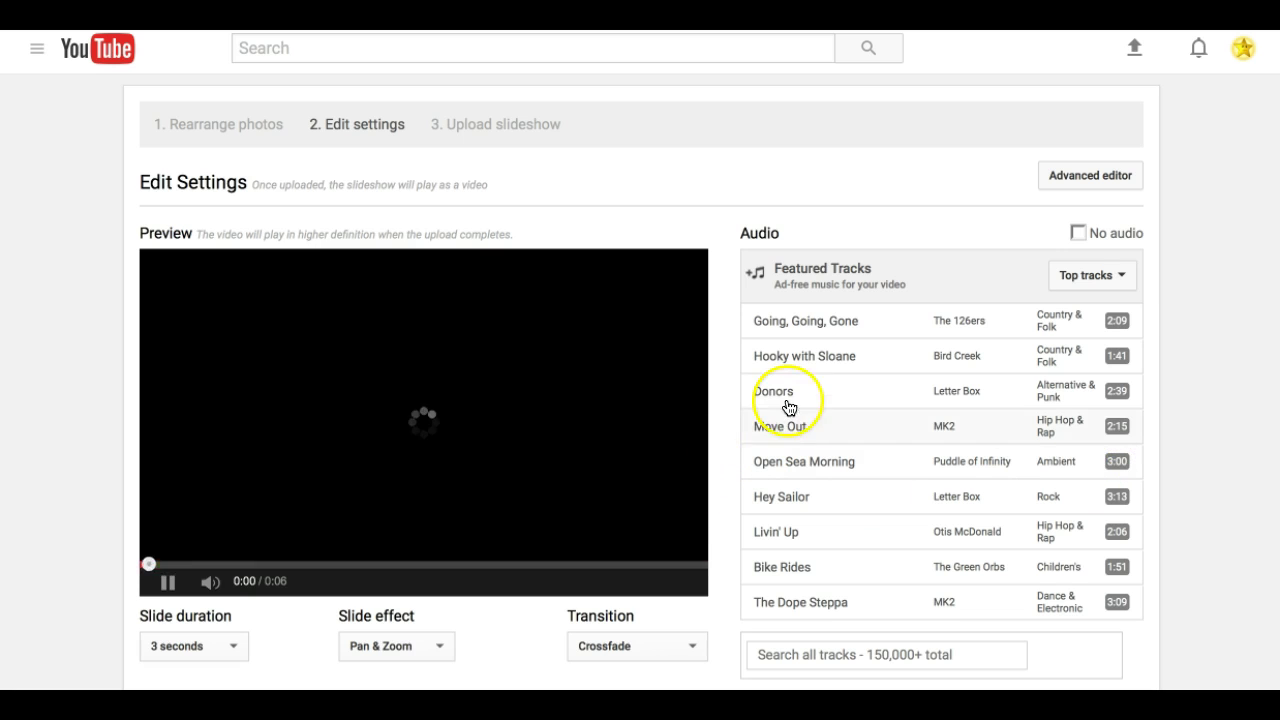
pyautogui.click(790, 398)
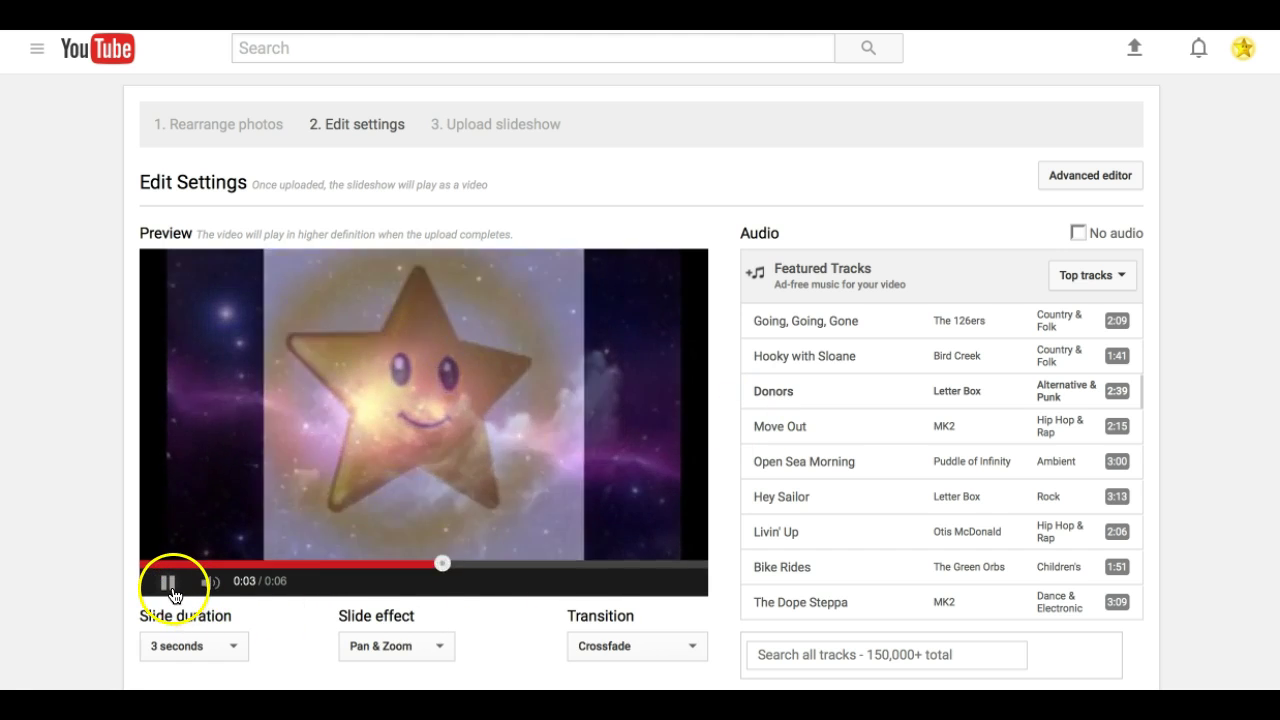
pyautogui.click(170, 591)
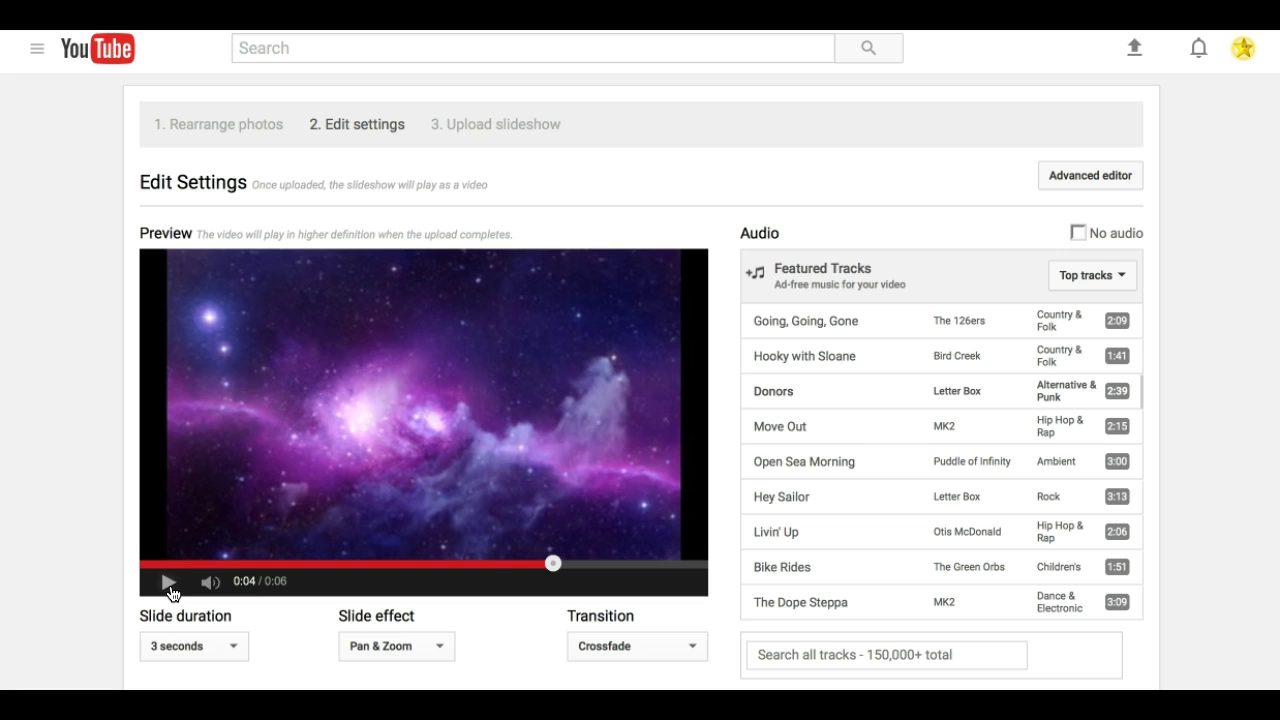
# Open the slideshow in the advanced editor and pause its preview.
pyautogui.click(1088, 188)
pyautogui.click(885, 324)
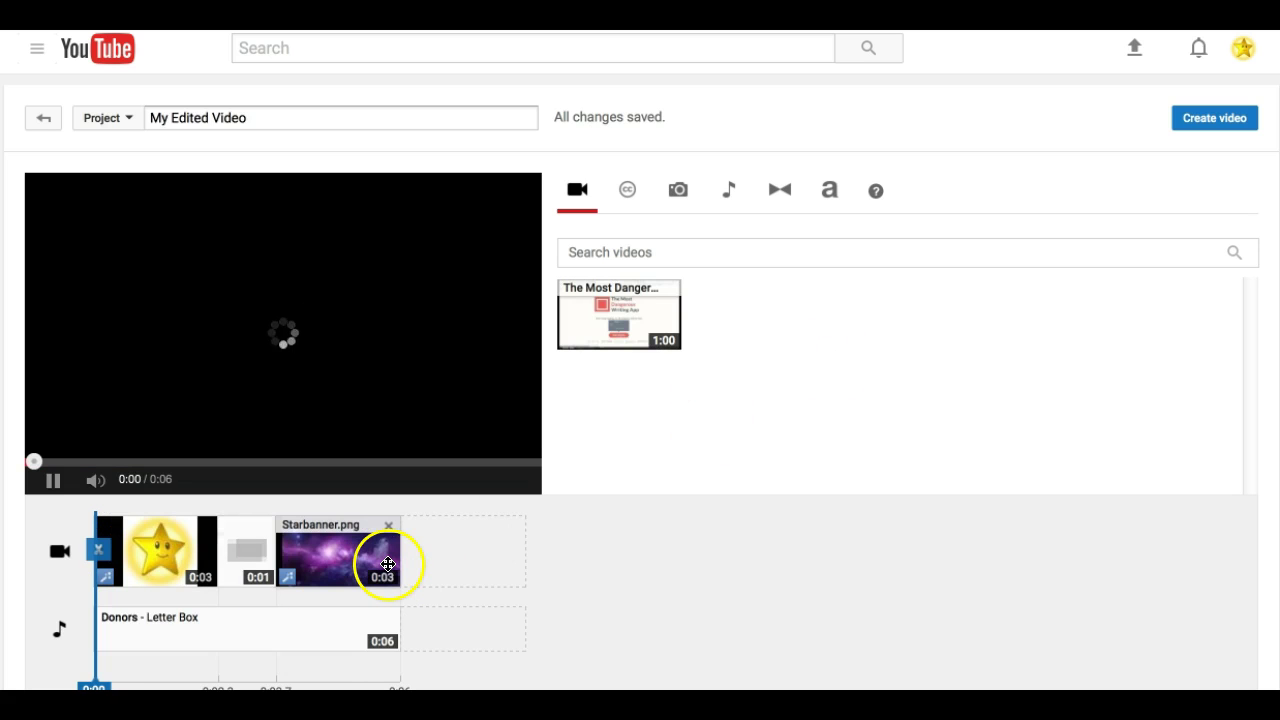
pyautogui.click(54, 482)
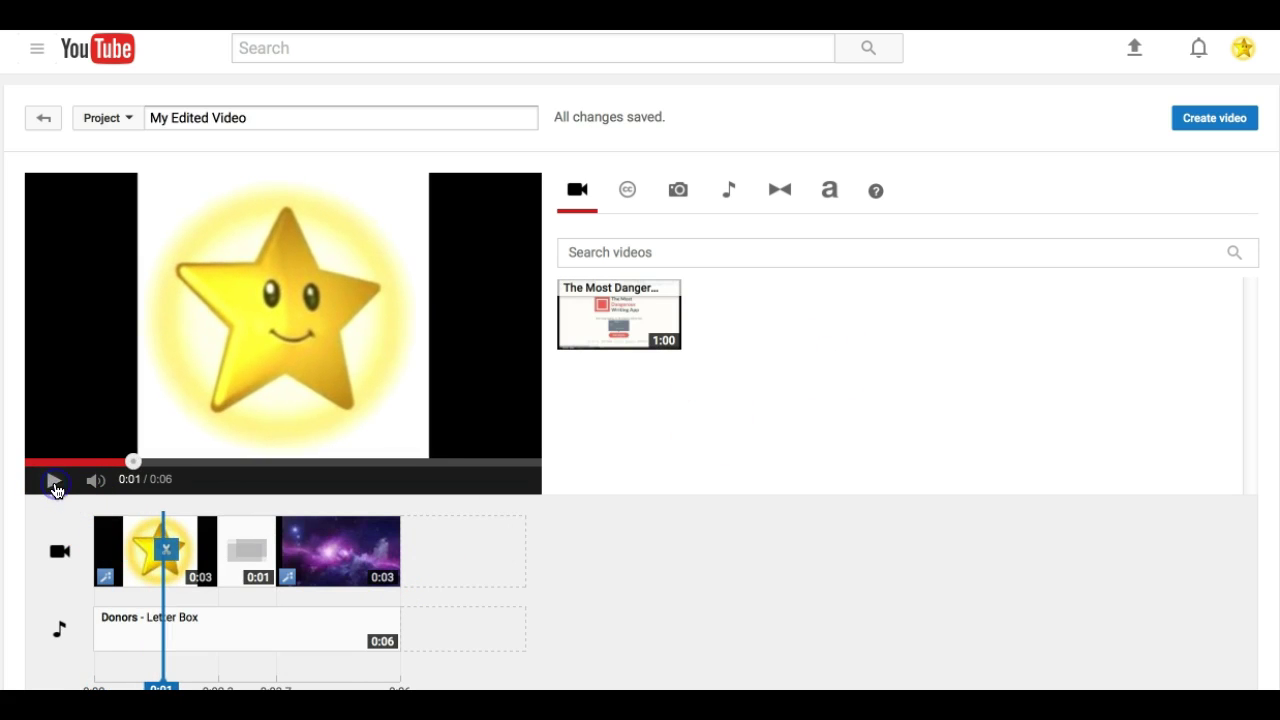
pyautogui.moveTo(319, 578)
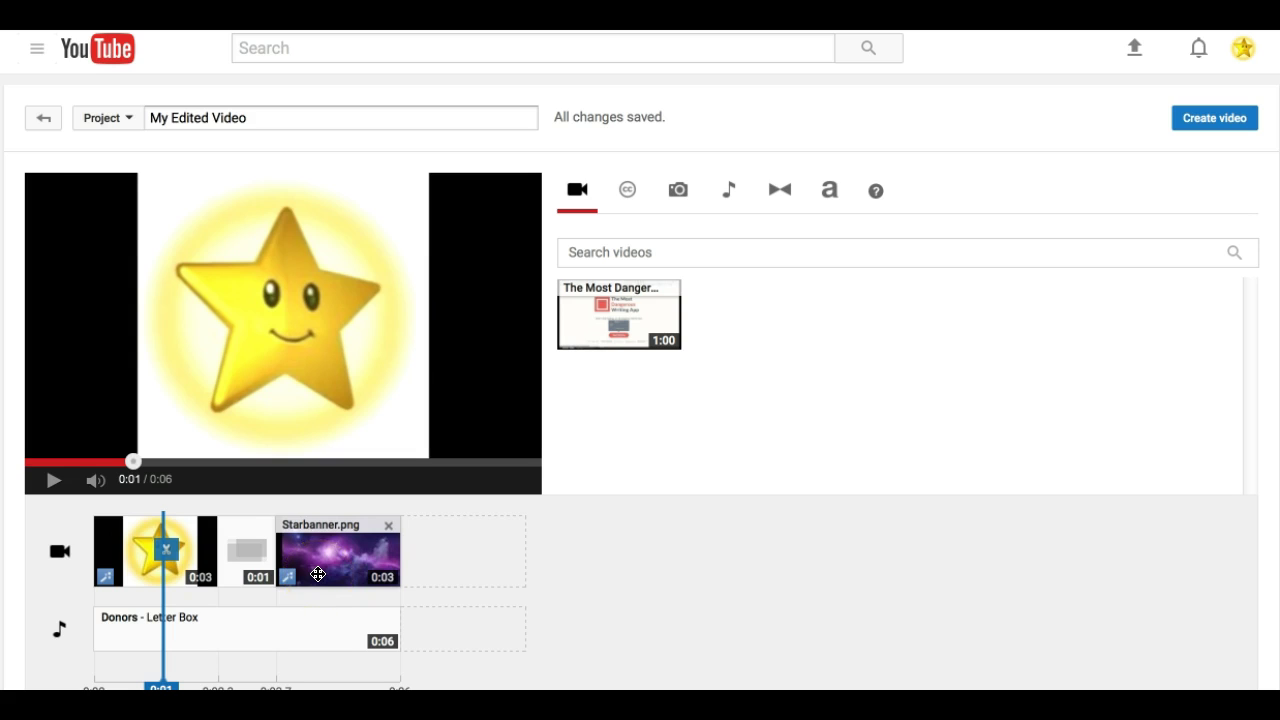